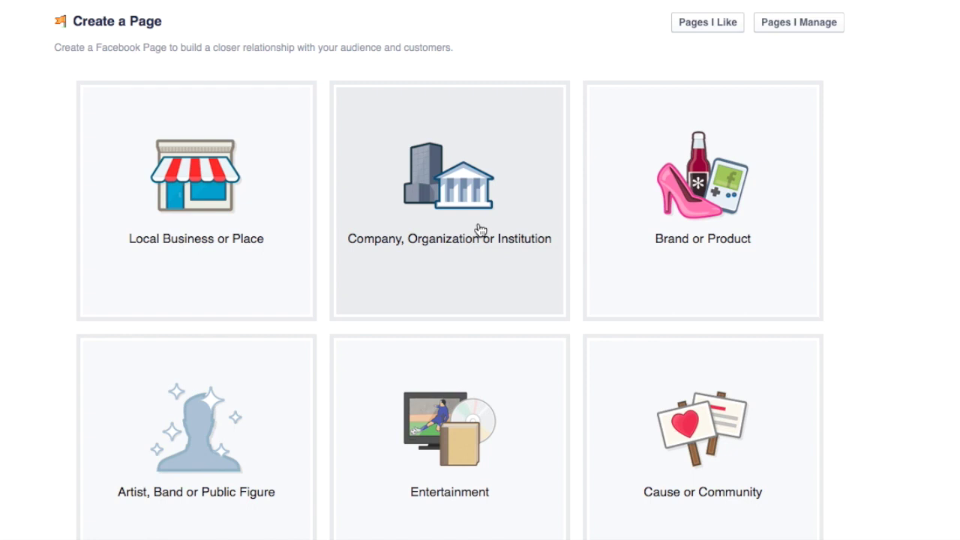
Choose the Company, Organization or Institution Page type with category Health/Beauty and name 'Test For Facebook'
{"action": "left_click", "coordinate": [480, 230]}
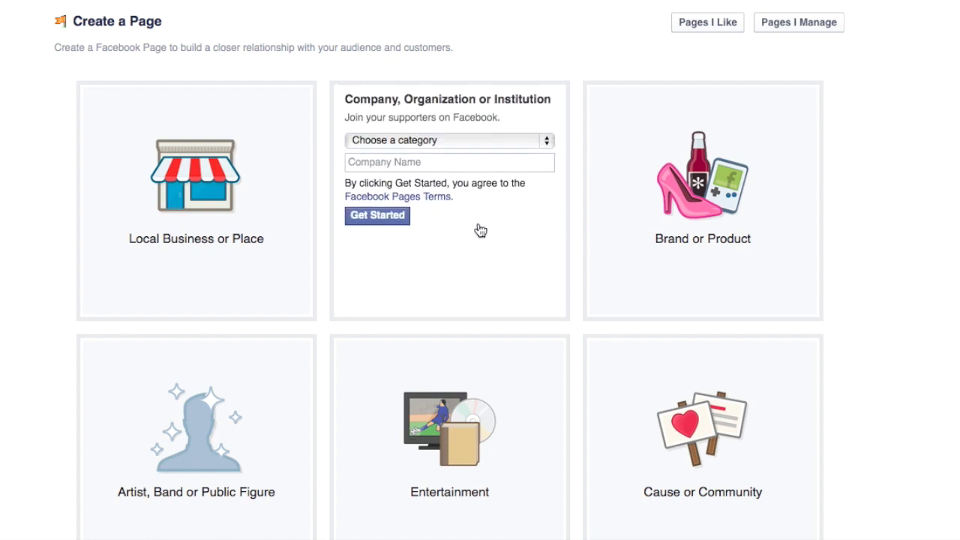
{"action": "left_click", "coordinate": [489, 102]}
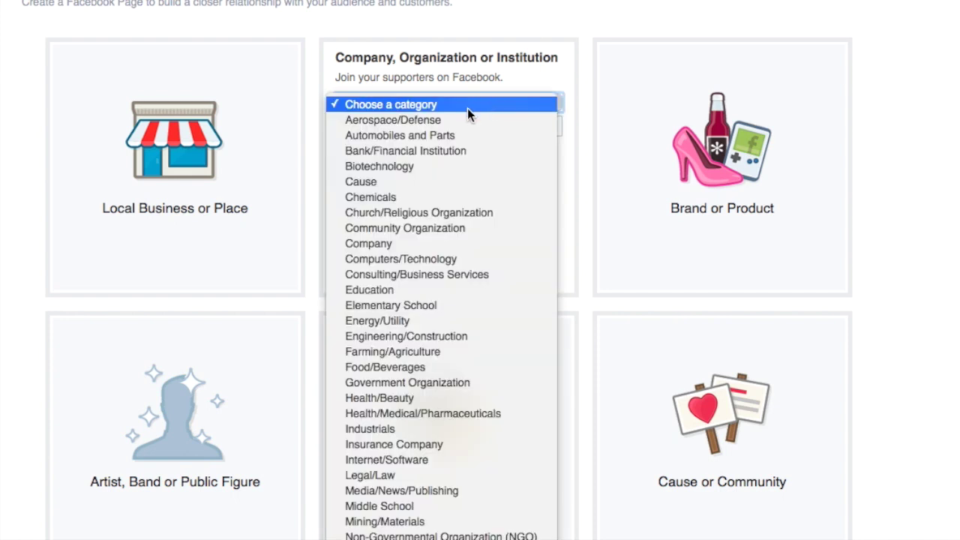
{"action": "left_click", "coordinate": [430, 398]}
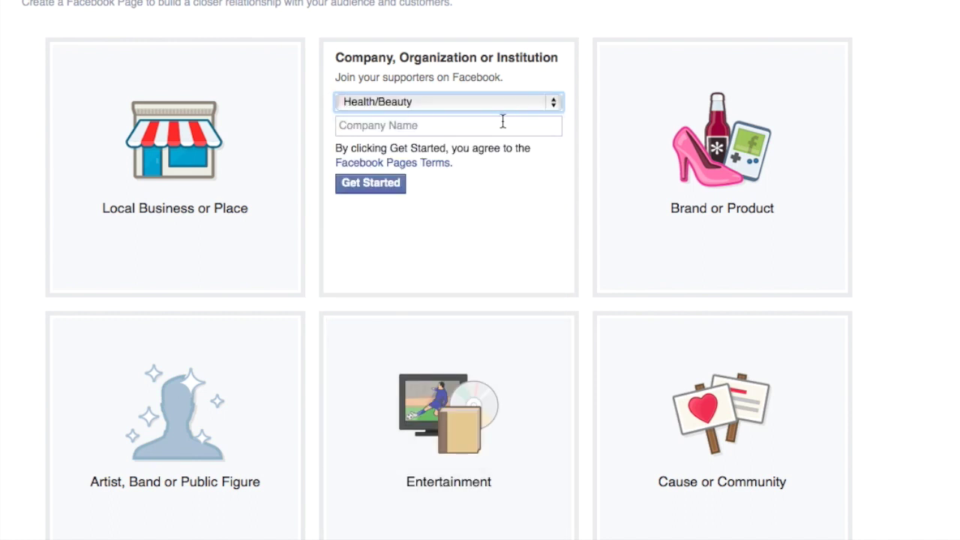
{"action": "left_click", "coordinate": [503, 126]}
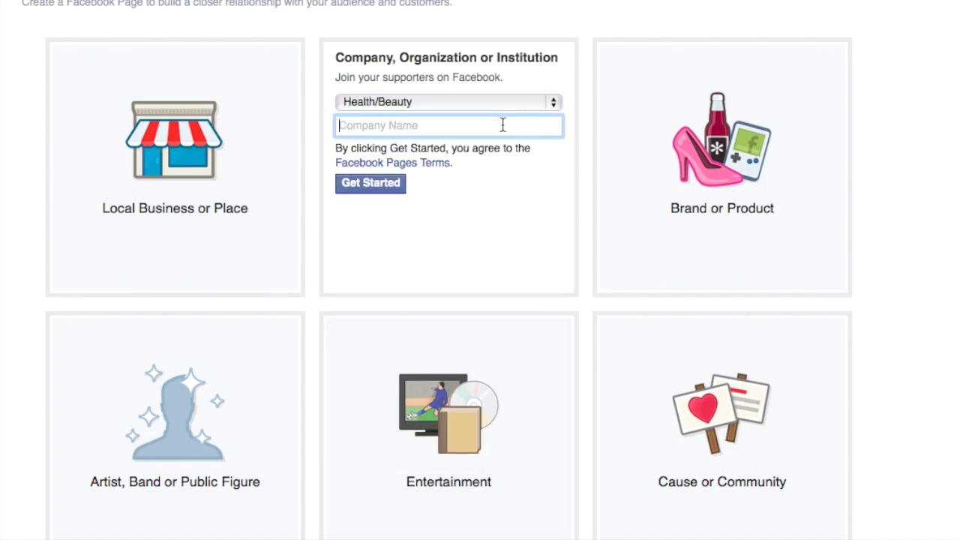
{"action": "type", "text": "Test For Facebook"}
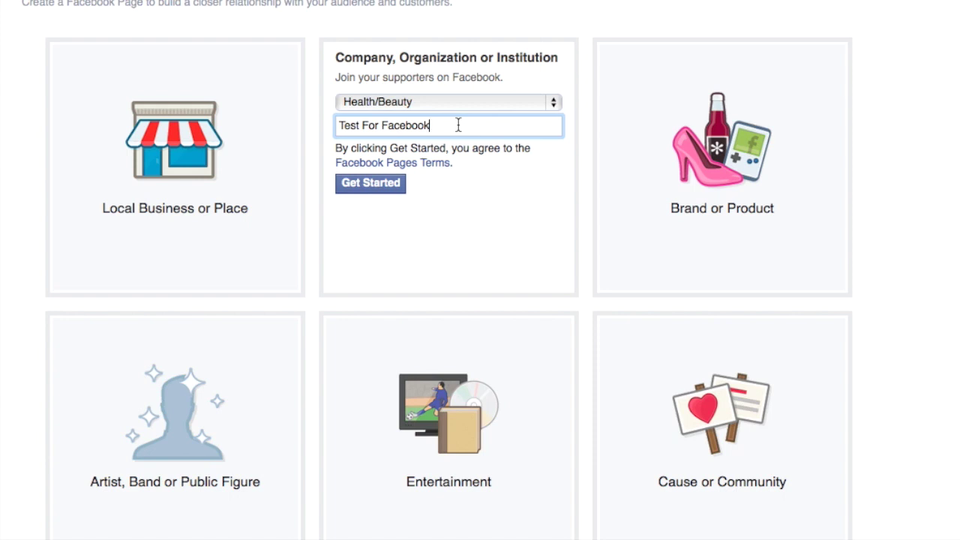
Submit the Page, and after the invalid-name error keep Health/Beauty as the category
{"action": "left_click", "coordinate": [376, 189]}
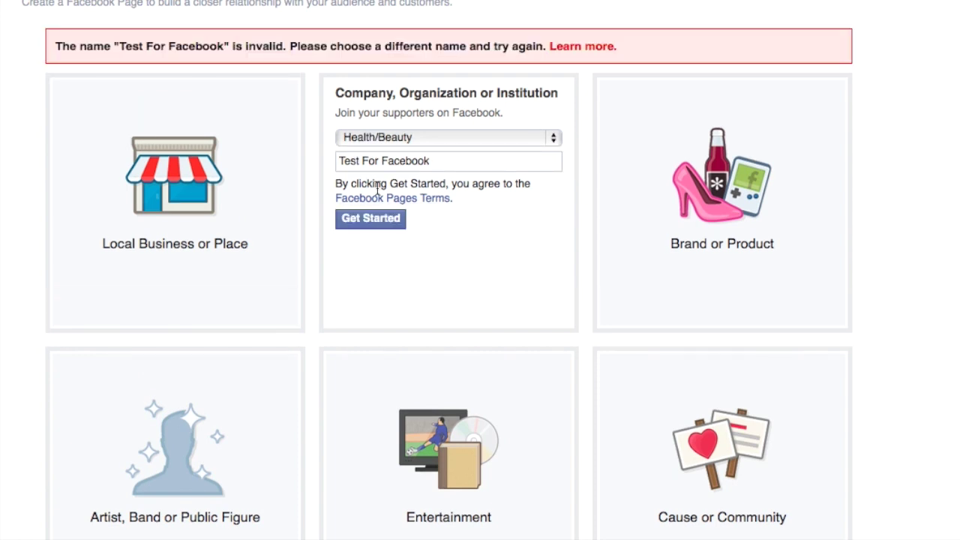
{"action": "double_click", "coordinate": [422, 164]}
{"action": "left_click", "coordinate": [407, 139]}
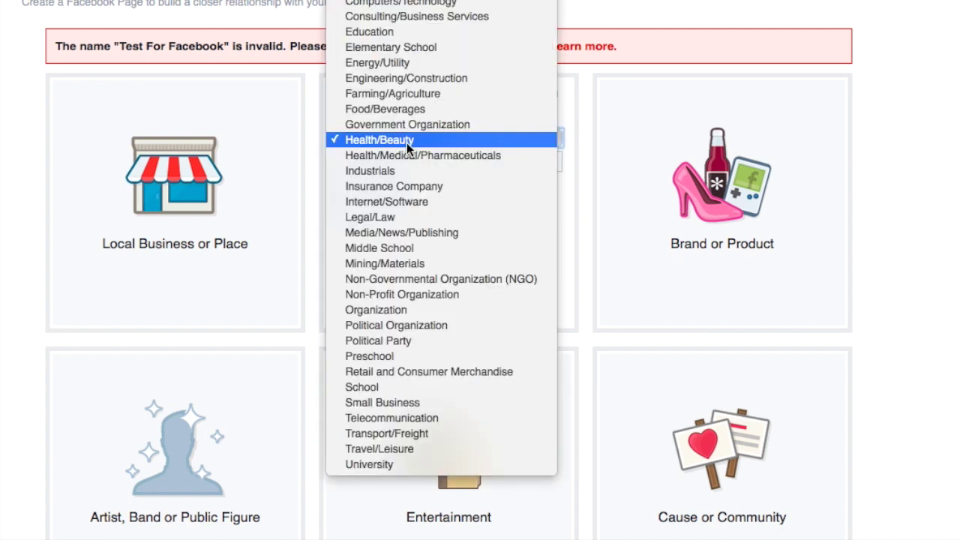
{"action": "left_click", "coordinate": [427, 151]}
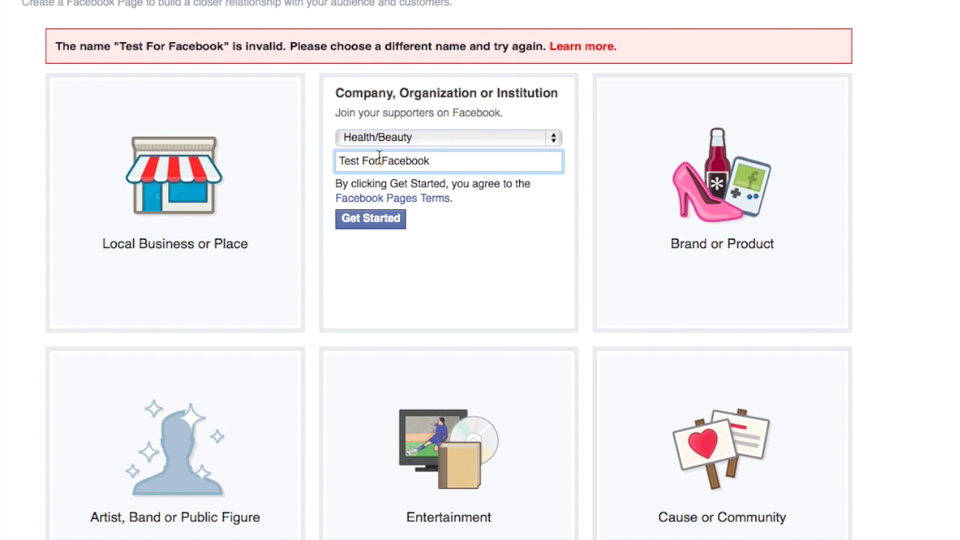
Replace the Page name with 'Andrea's Lashes' and create the Page
{"action": "triple_click", "coordinate": [379, 157]}
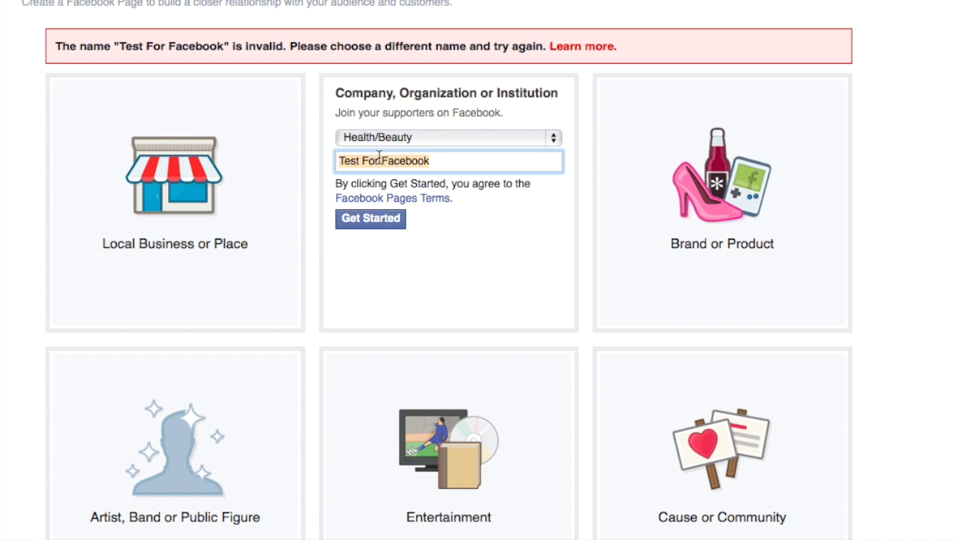
{"action": "type", "text": "Andreas"}
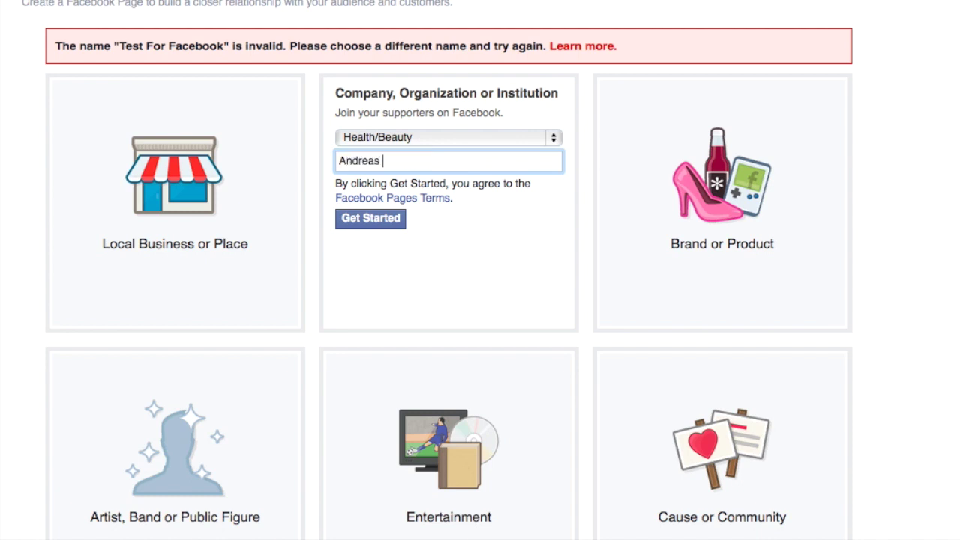
{"action": "key", "text": "BackSpace"}
{"action": "type", "text": "'s Lashes"}
{"action": "left_click", "coordinate": [368, 220]}
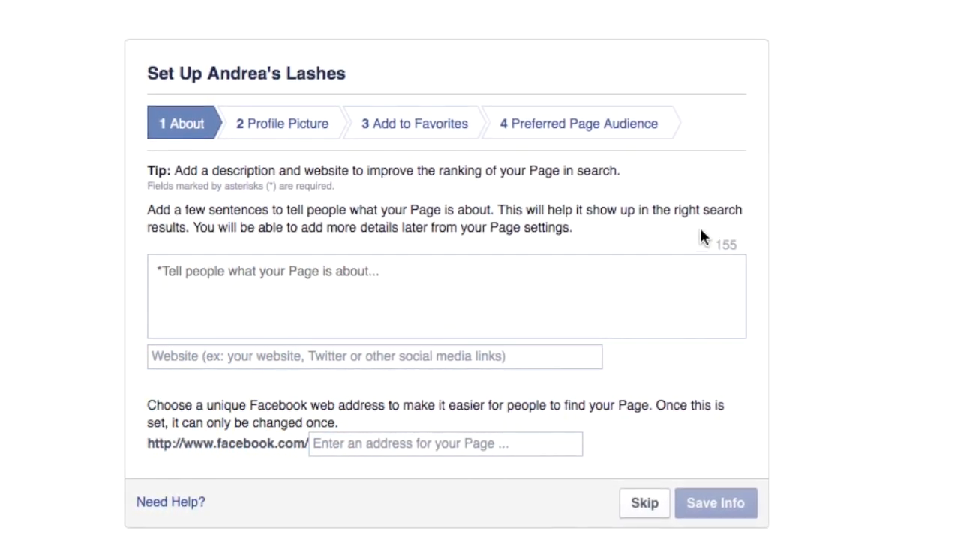
Enter the About description 'I am a lash lover & want to share with the world Younique Products!' and open a new tab
{"action": "left_click", "coordinate": [675, 272]}
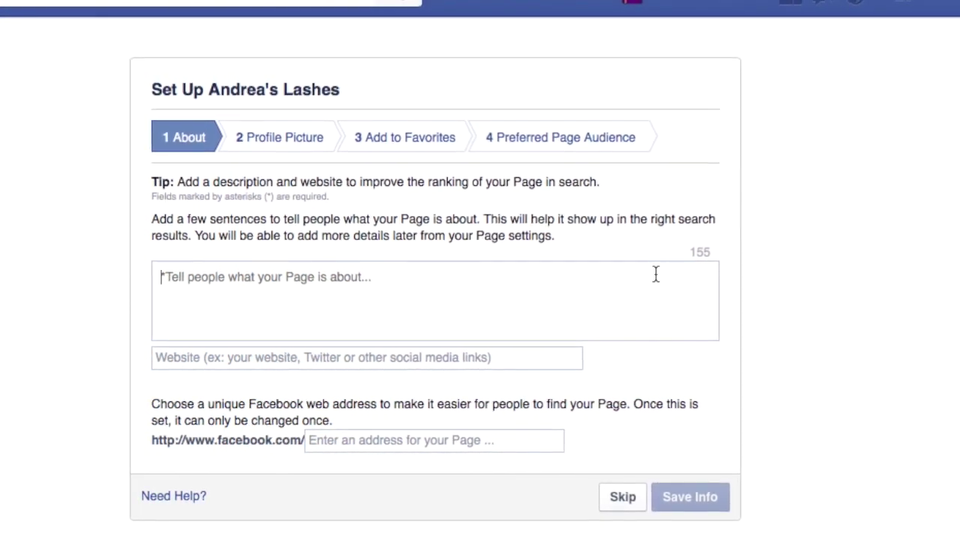
{"action": "type", "text": "I am a lash lover & want to share with the world Younique Pro"}
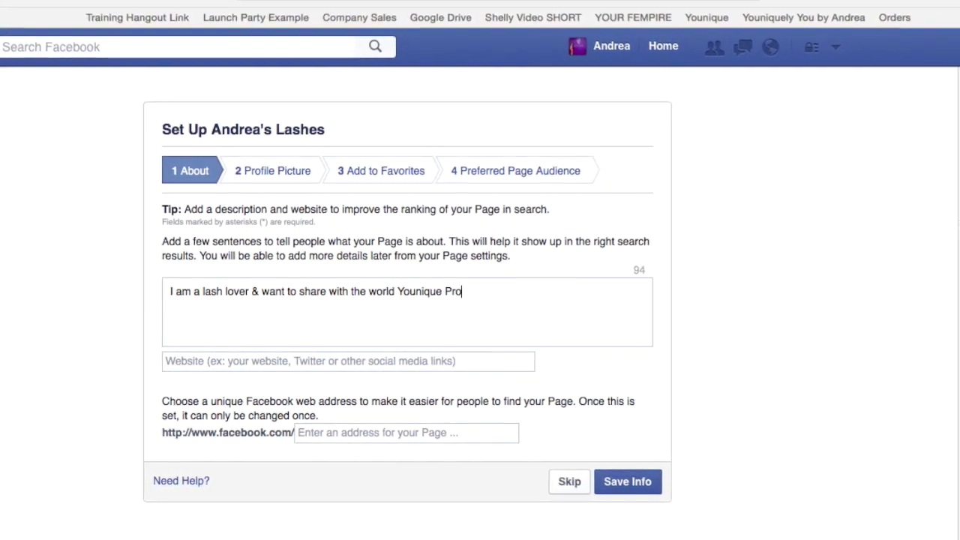
{"action": "type", "text": "ducts!"}
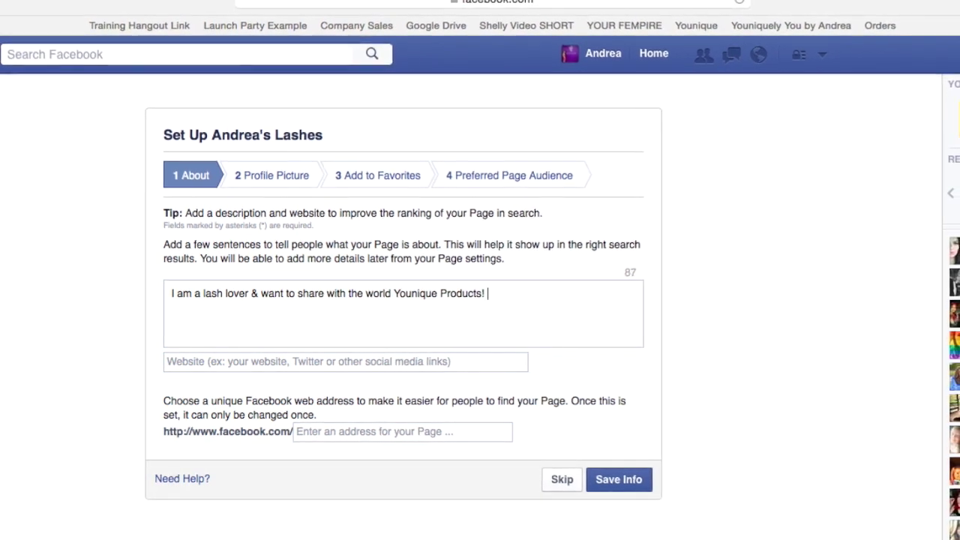
{"action": "left_click", "coordinate": [358, 363]}
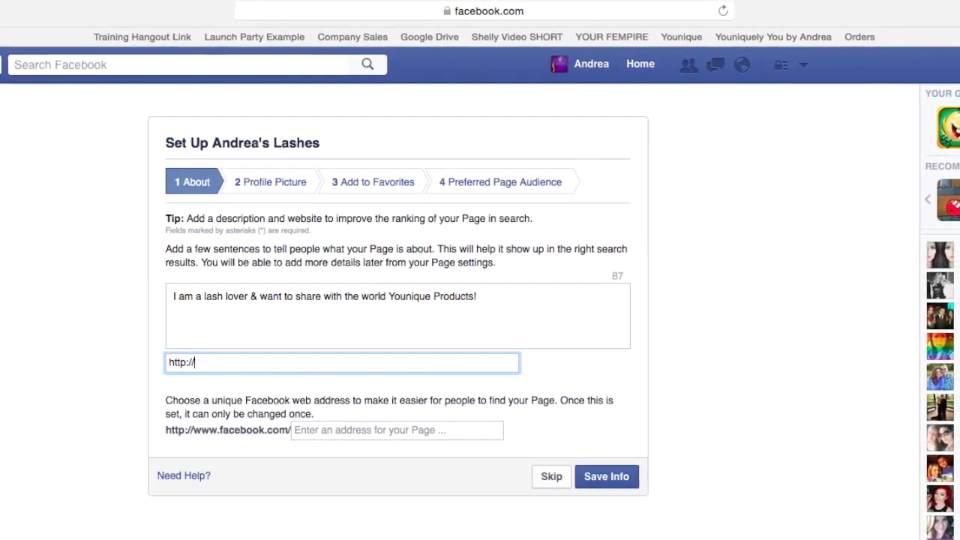
{"action": "key", "text": "super+t"}
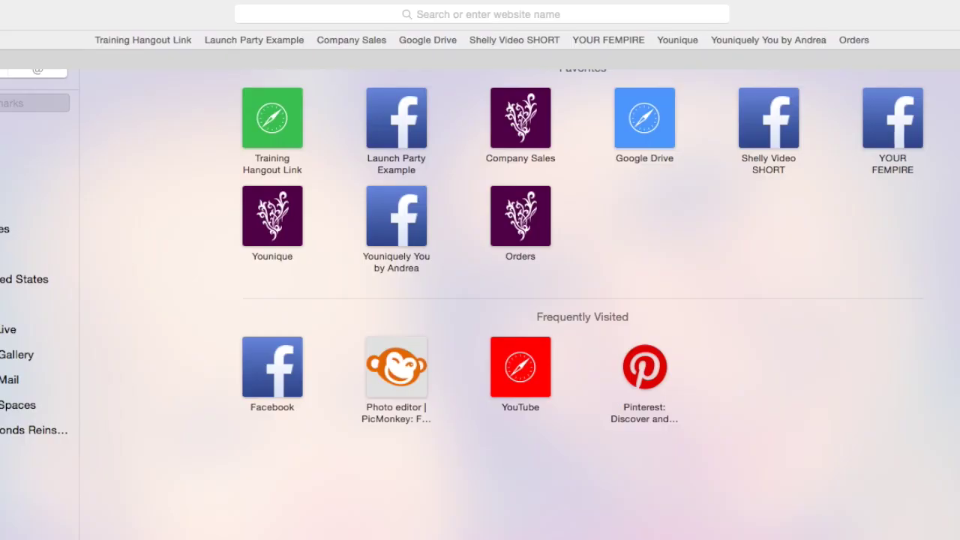
Load the Younique shop site, select its shop address in the address bar, and return to Facebook
{"action": "left_click", "coordinate": [672, 42]}
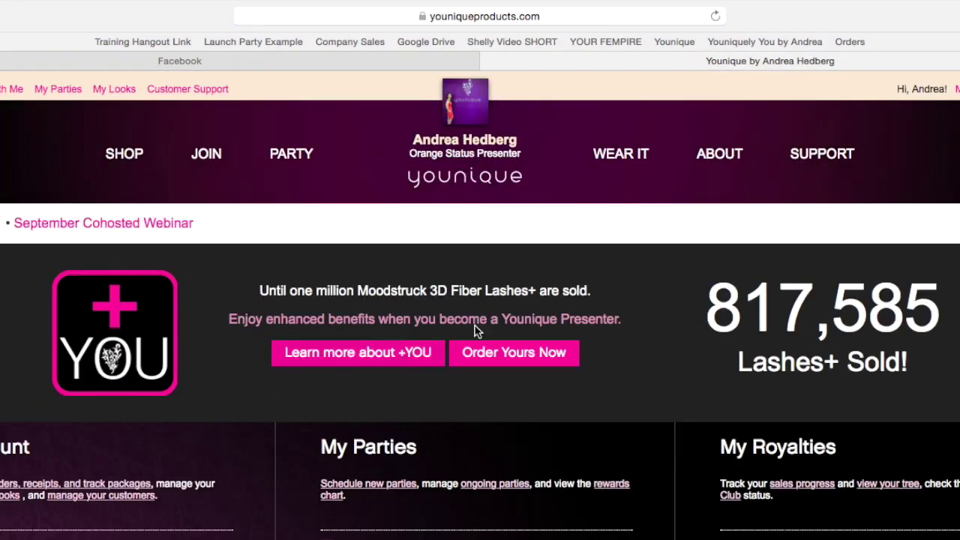
{"action": "left_click", "coordinate": [501, 17]}
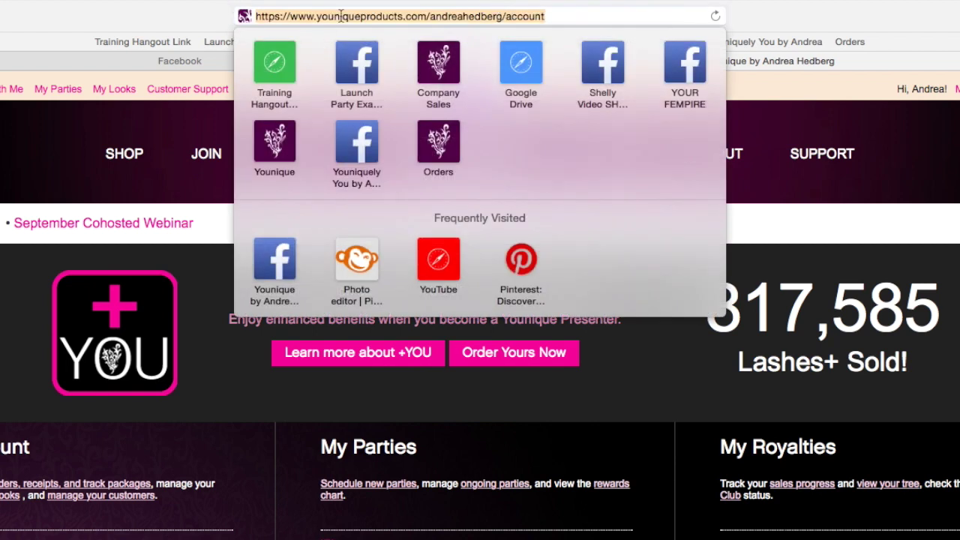
{"action": "left_click", "coordinate": [505, 16]}
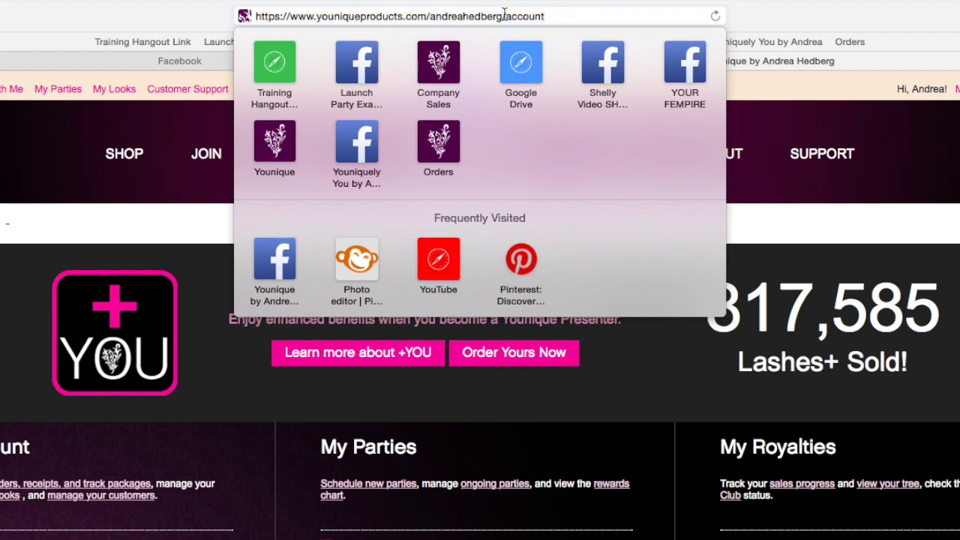
{"action": "left_click_drag", "start_coordinate": [505, 16], "coordinate": [292, 18]}
{"action": "key", "text": "super+c"}
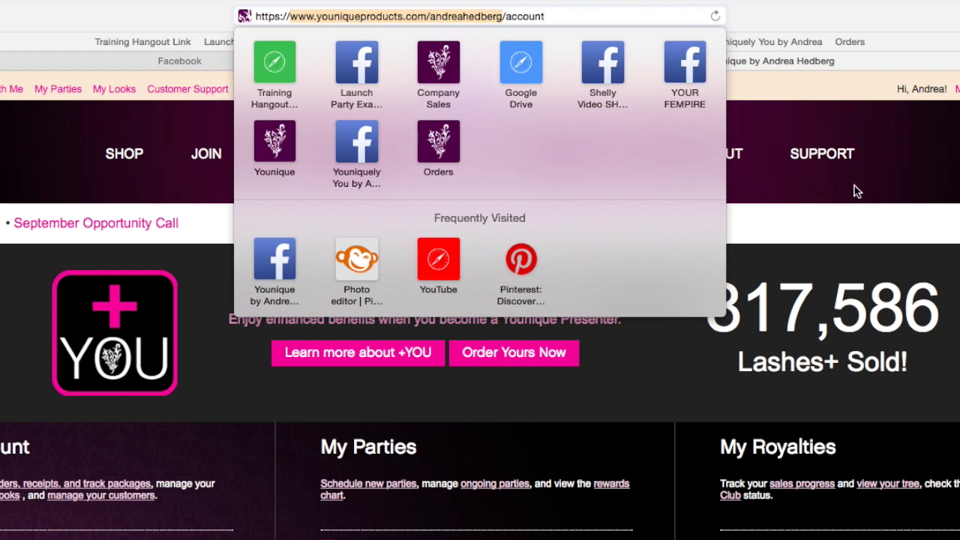
{"action": "left_click", "coordinate": [138, 60]}
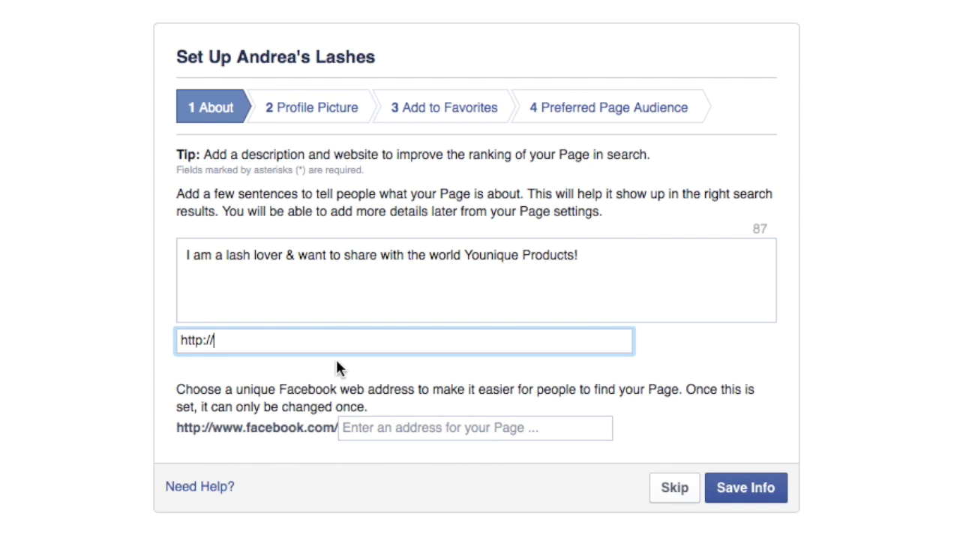
Paste the Younique shop URL as the website and enter a custom facebook.com address ending in 'slashes123'
{"action": "key", "text": "super+v"}
{"action": "left_click", "coordinate": [418, 422]}
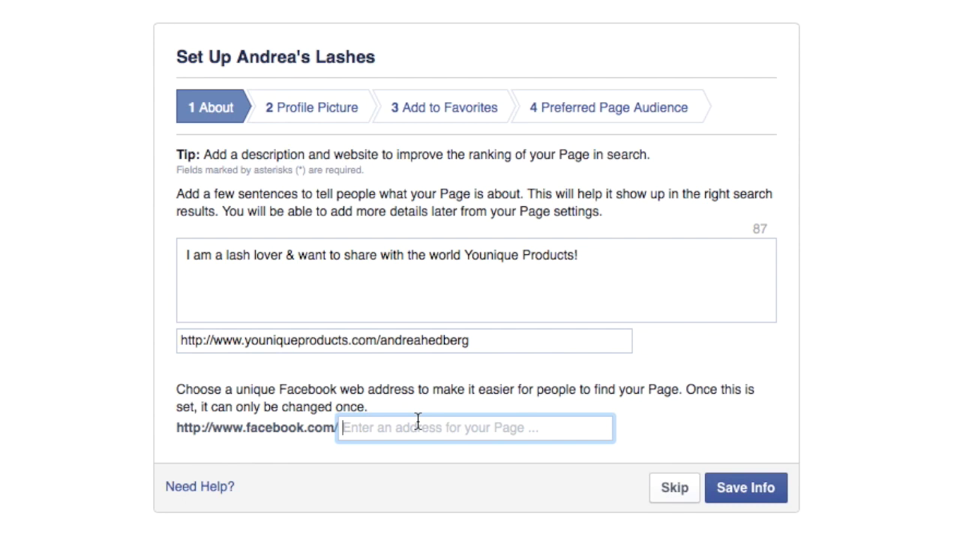
{"action": "type", "text": "Andrea'sLa"}
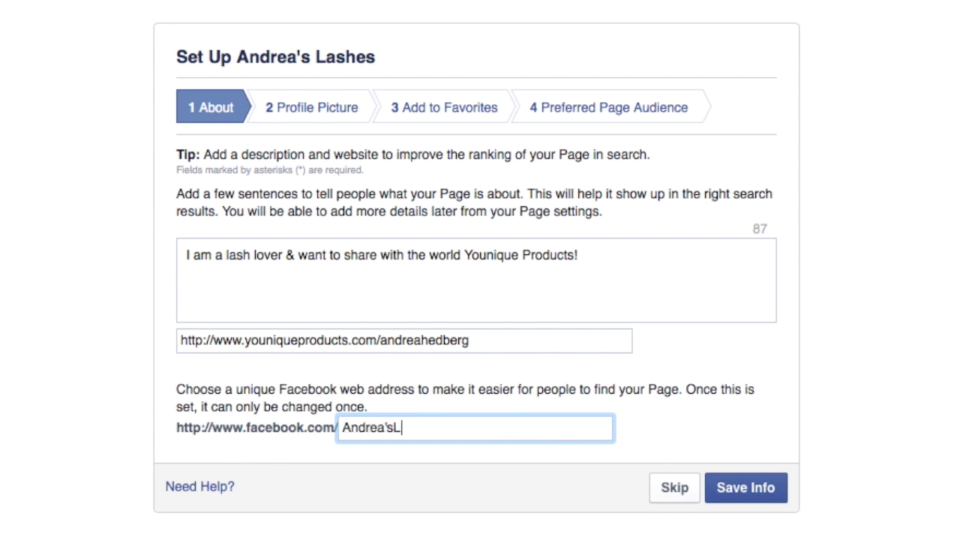
{"action": "key", "text": "BackSpace"}
{"action": "key", "text": "BackSpace"}
{"action": "key", "text": "BackSpace"}
{"action": "key", "text": "BackSpace"}
{"action": "type", "text": "slashes123"}
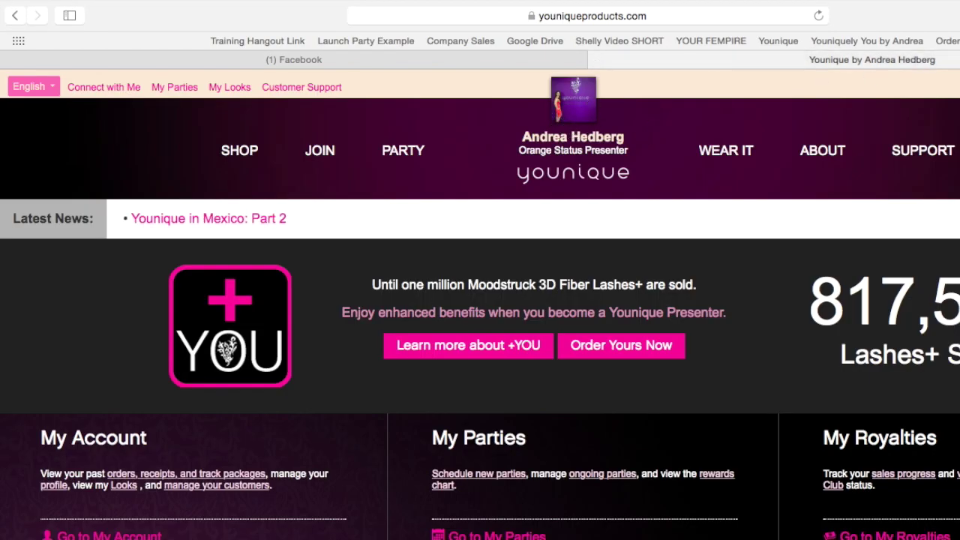
{"action": "key", "text": "super+t"}
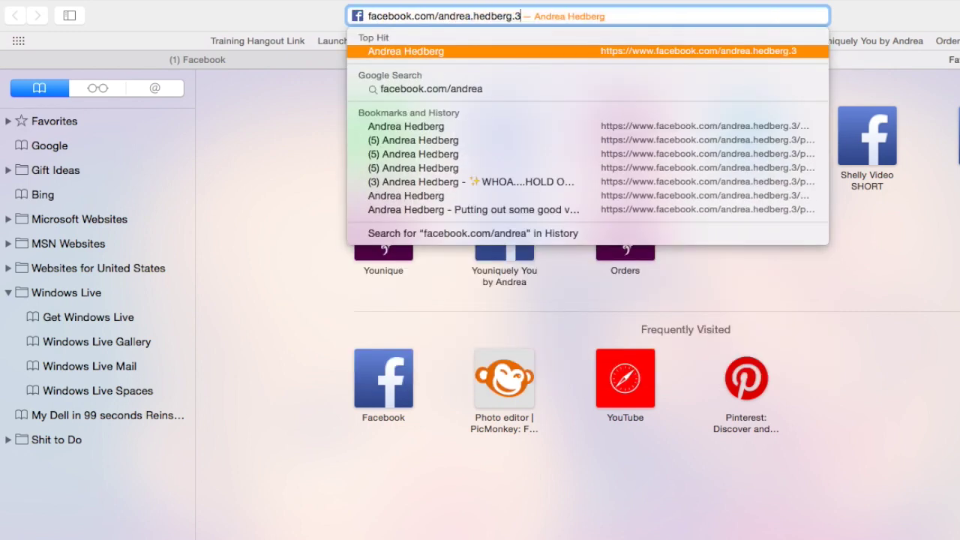
{"action": "key", "text": "Return"}
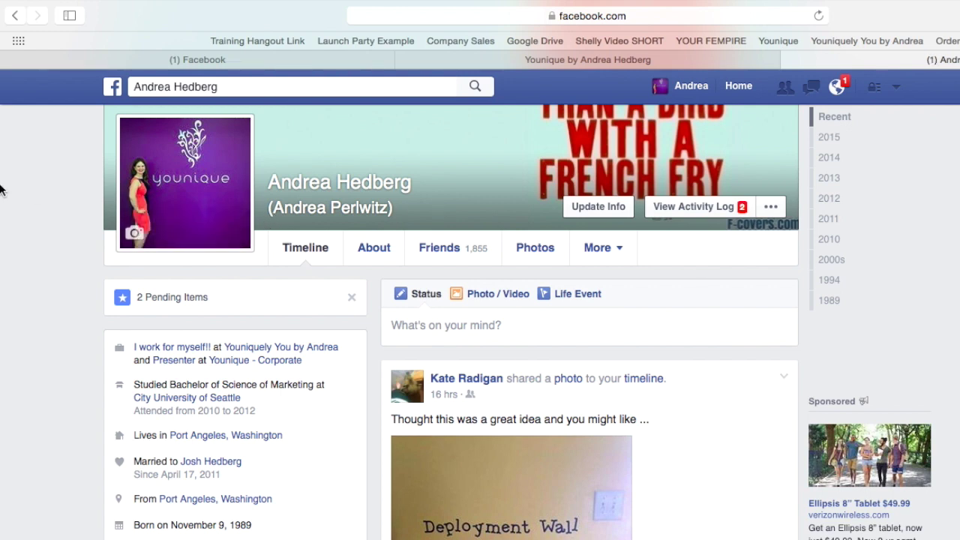
{"action": "mouse_move", "coordinate": [227, 161]}
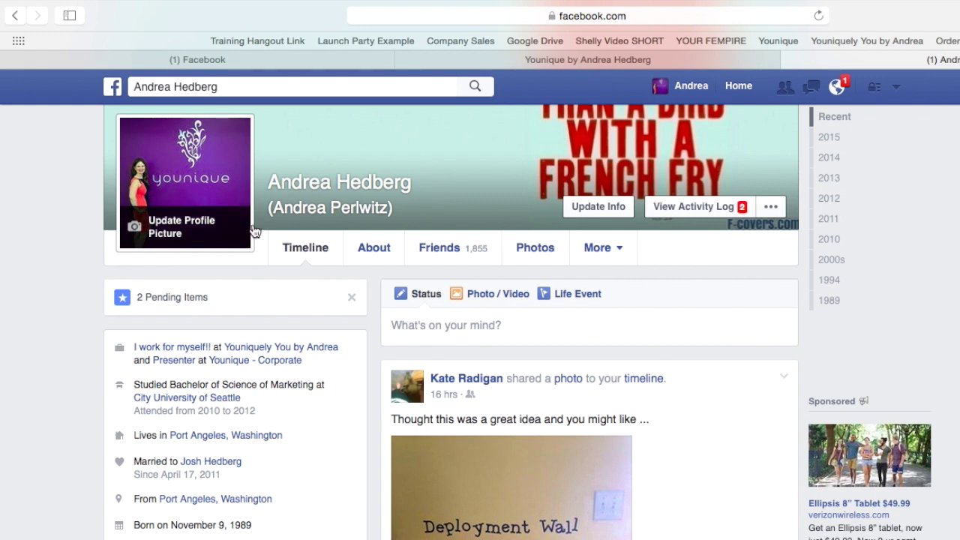
{"action": "left_click", "coordinate": [715, 60]}
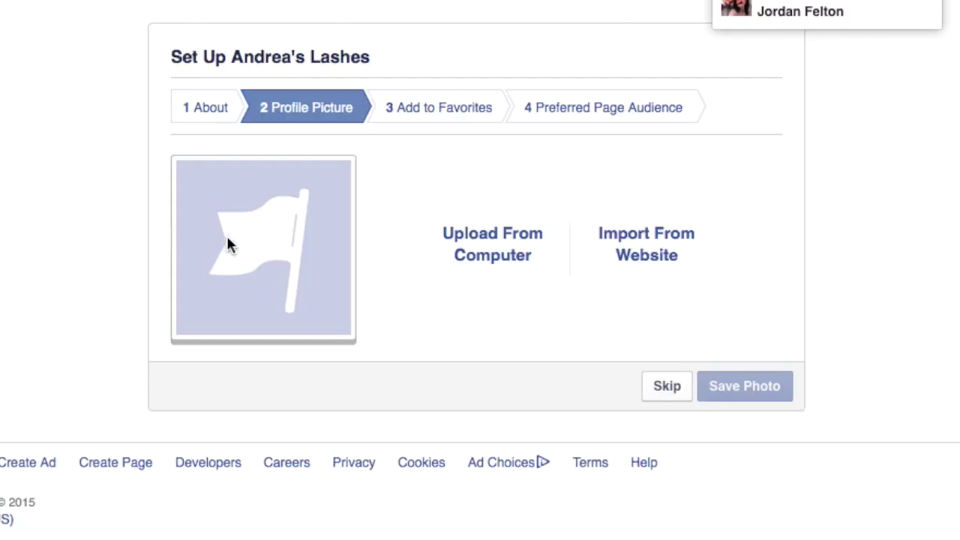
Upload 'Fempire Re-sized.jpg' from the computer as the profile picture and continue setup
{"action": "left_click", "coordinate": [519, 234]}
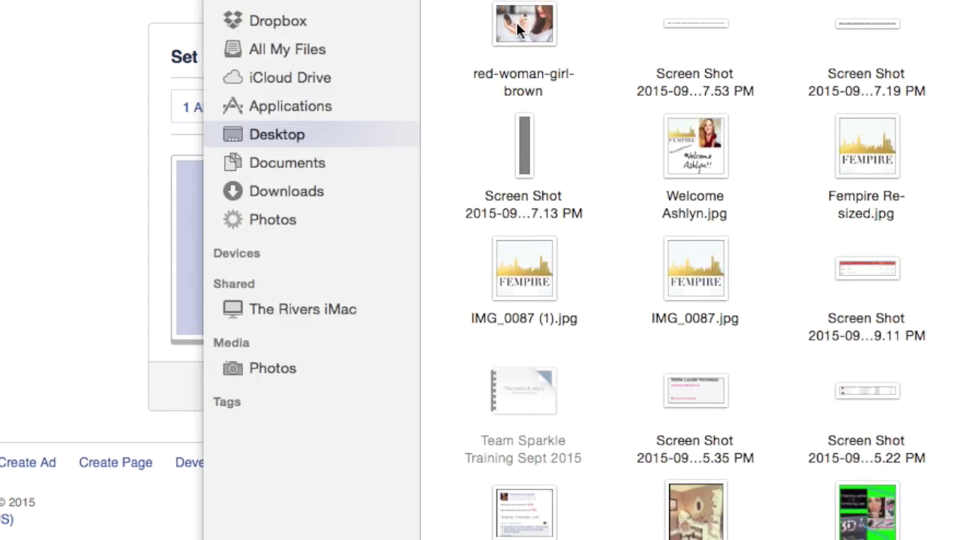
{"action": "left_click", "coordinate": [887, 135]}
{"action": "double_click", "coordinate": [887, 140]}
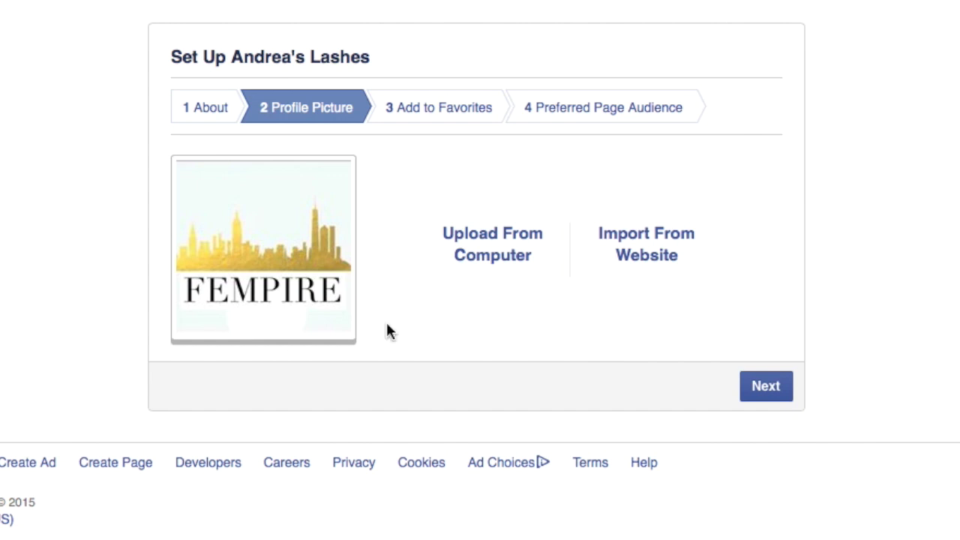
{"action": "left_click", "coordinate": [775, 394]}
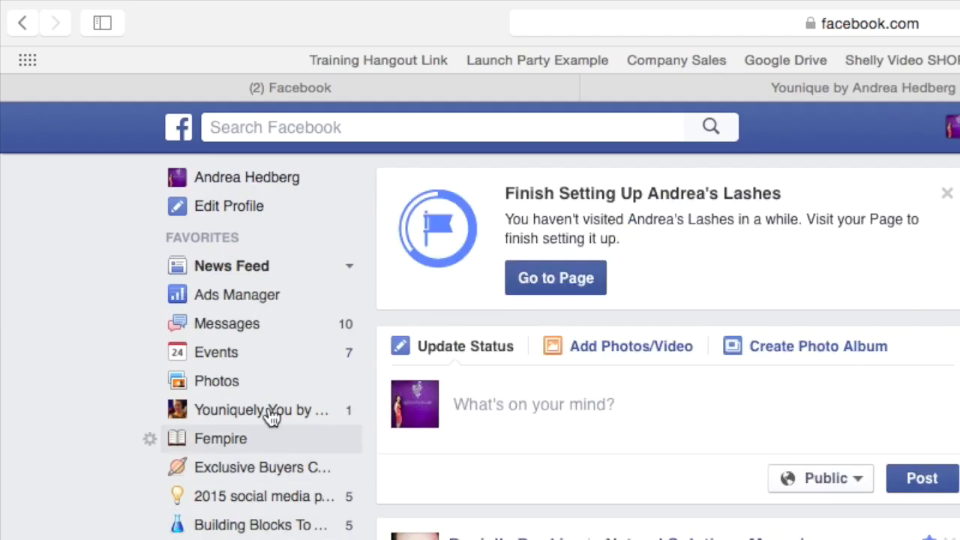
Scroll the page while waiting for the Add to Favorites setup step to appear
{"action": "scroll", "coordinate": [405, 372], "scroll_direction": "up", "scroll_amount": 1}
{"action": "scroll", "coordinate": [405, 367], "scroll_direction": "down", "scroll_amount": 1}
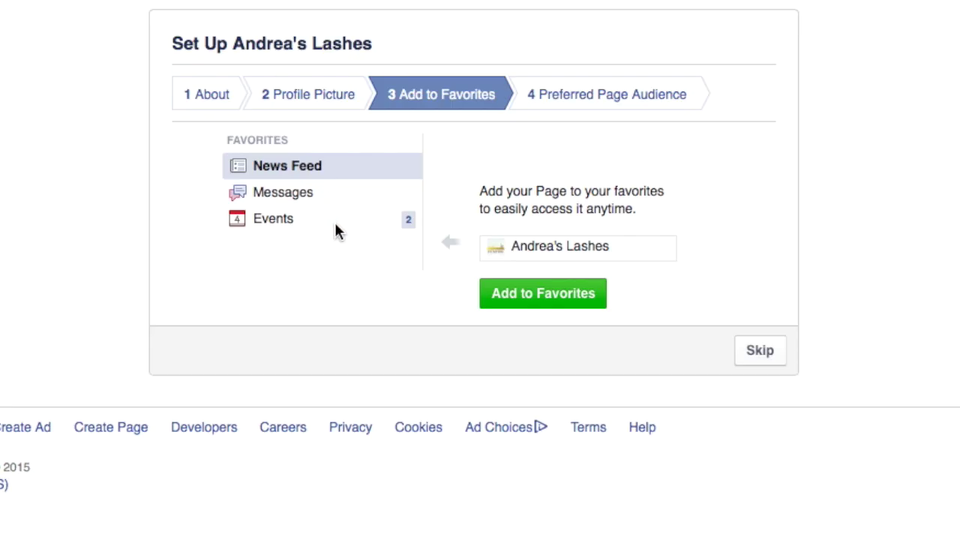
Skip Add to Favorites, restrict the audience to women, and add United States and Canada
{"action": "left_click", "coordinate": [773, 360]}
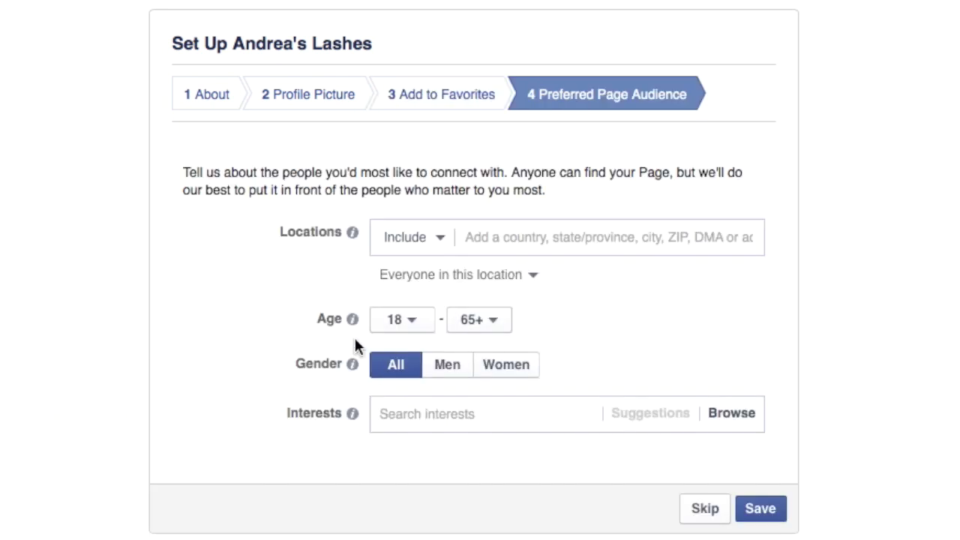
{"action": "left_click", "coordinate": [523, 373]}
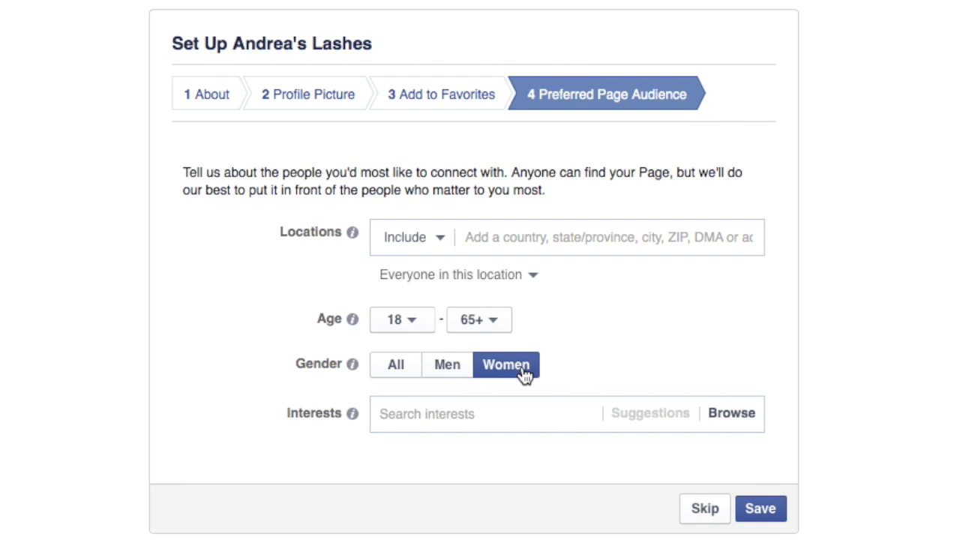
{"action": "left_click", "coordinate": [579, 224]}
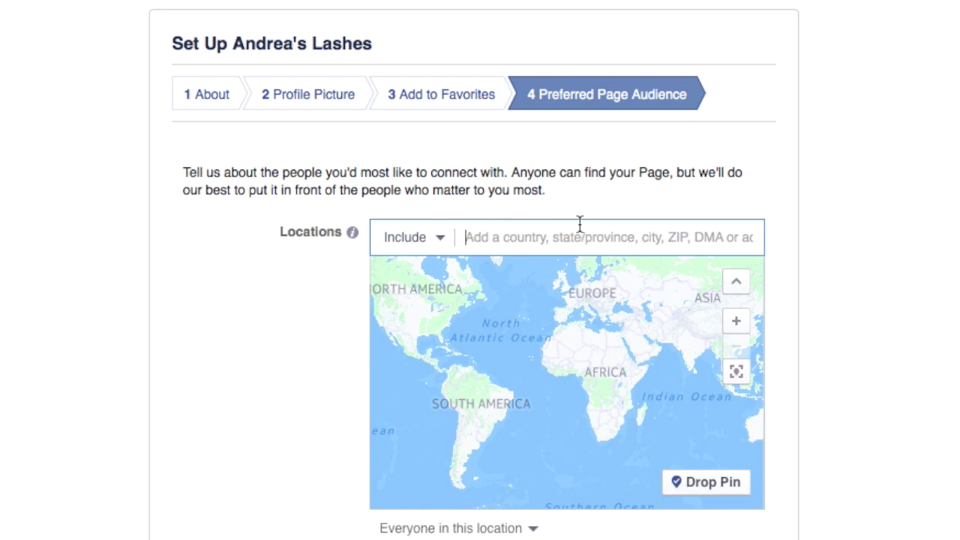
{"action": "type", "text": "United"}
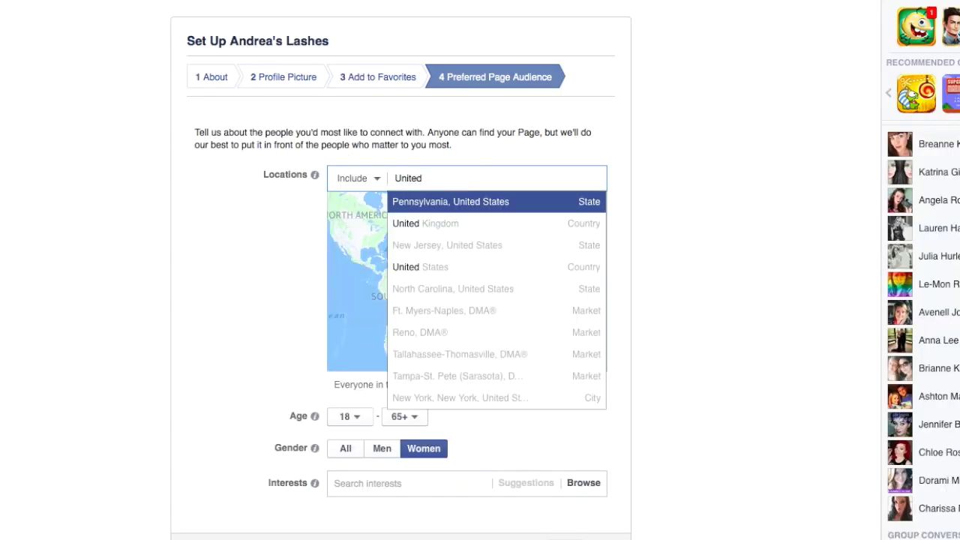
{"action": "left_click", "coordinate": [476, 266]}
{"action": "type", "text": "Canada"}
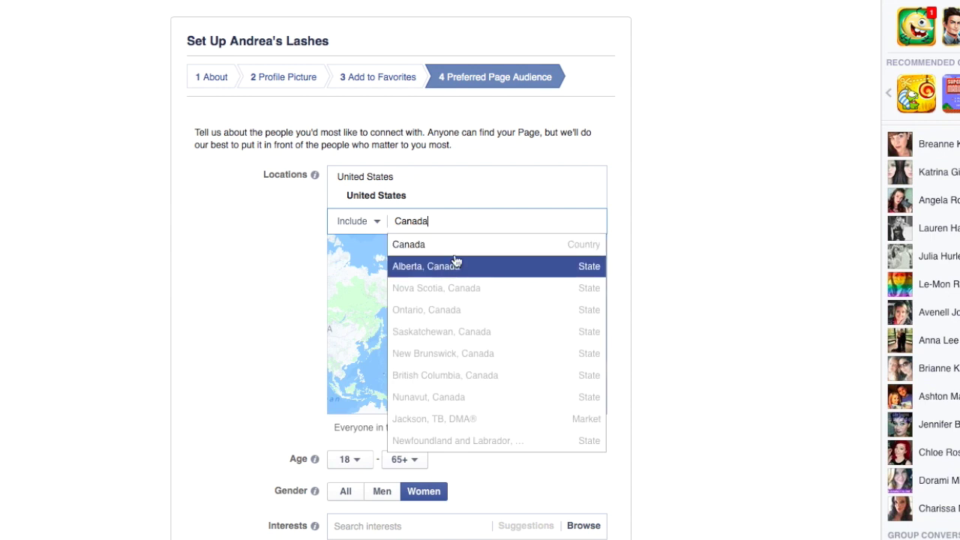
{"action": "left_click", "coordinate": [456, 255]}
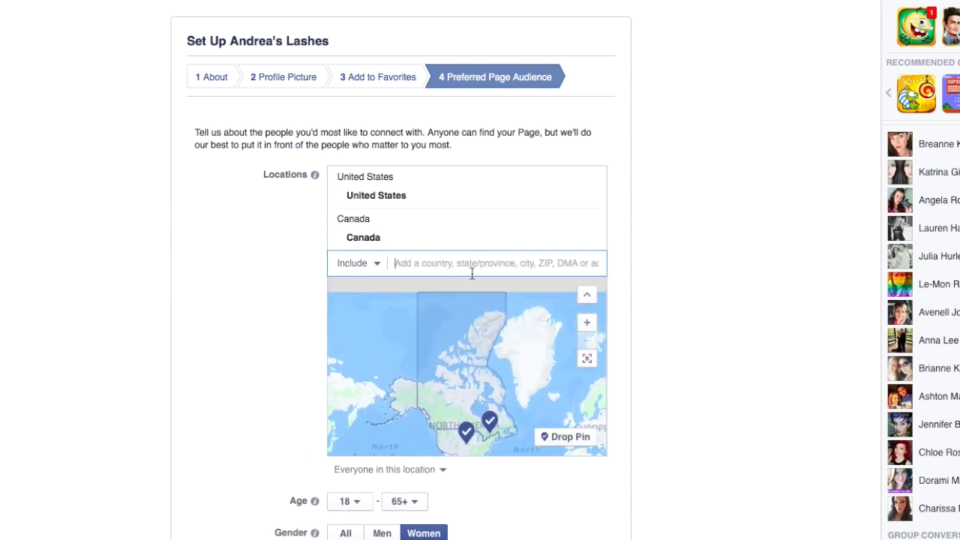
Add United Kingdom, Australia, New Zealand and Germany as target locations
{"action": "type", "text": "United"}
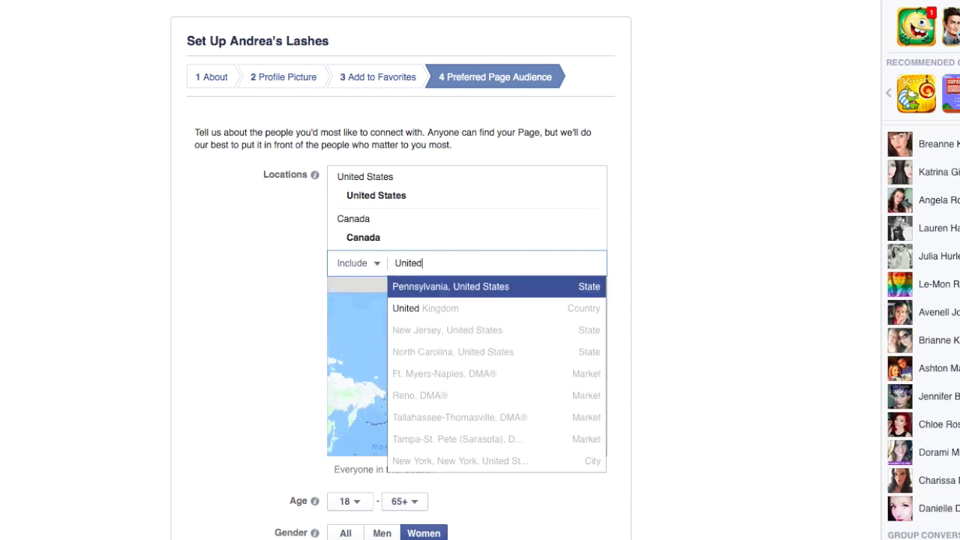
{"action": "left_click", "coordinate": [466, 308]}
{"action": "type", "text": "Austral"}
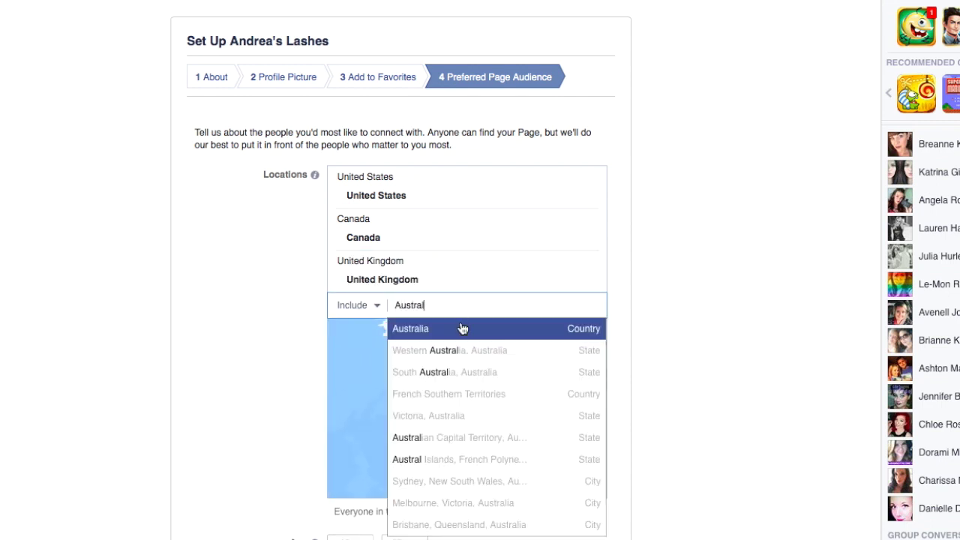
{"action": "left_click", "coordinate": [461, 328]}
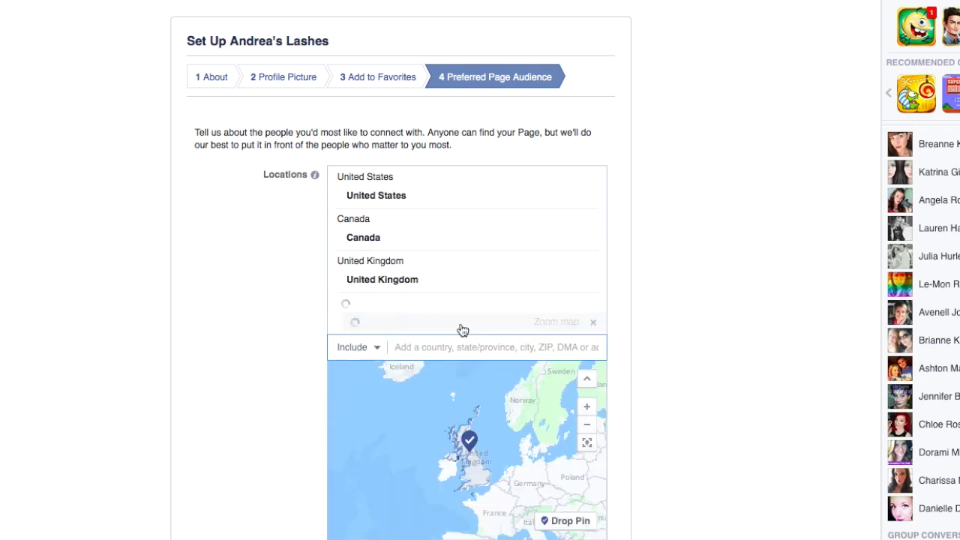
{"action": "type", "text": "New Z"}
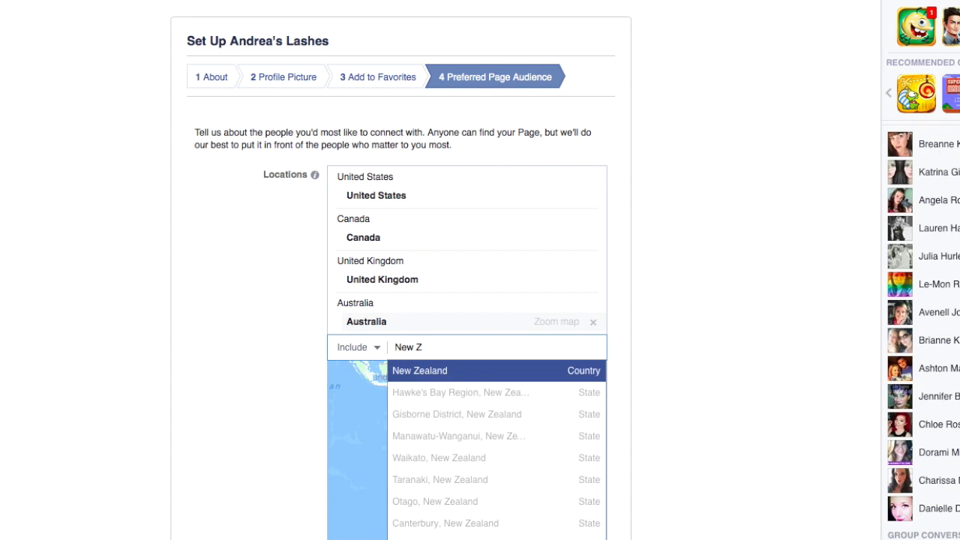
{"action": "left_click", "coordinate": [394, 370]}
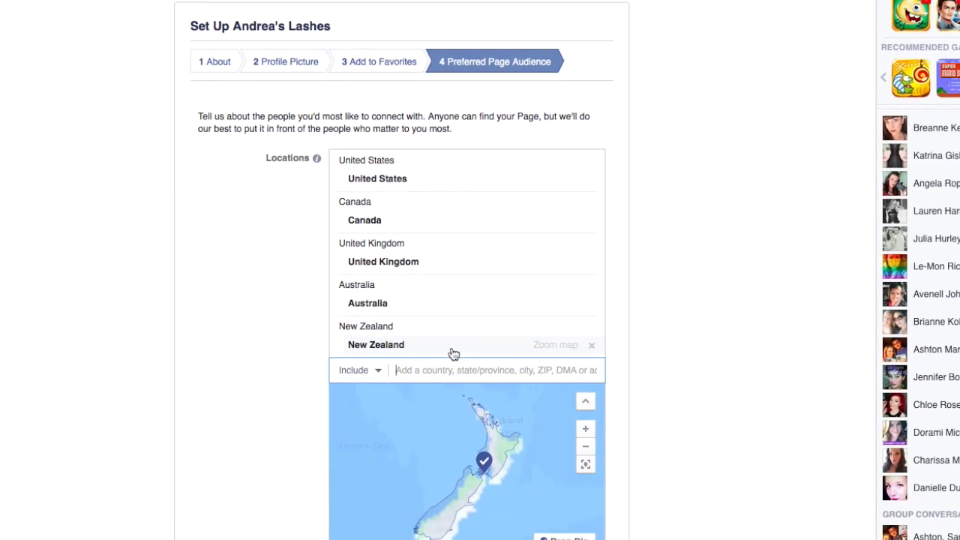
{"action": "type", "text": "German"}
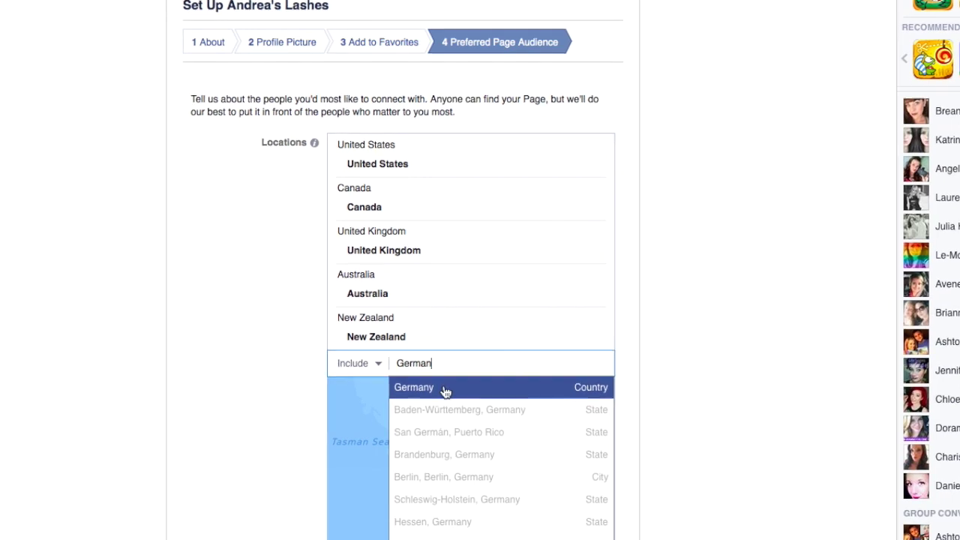
{"action": "left_click", "coordinate": [446, 390]}
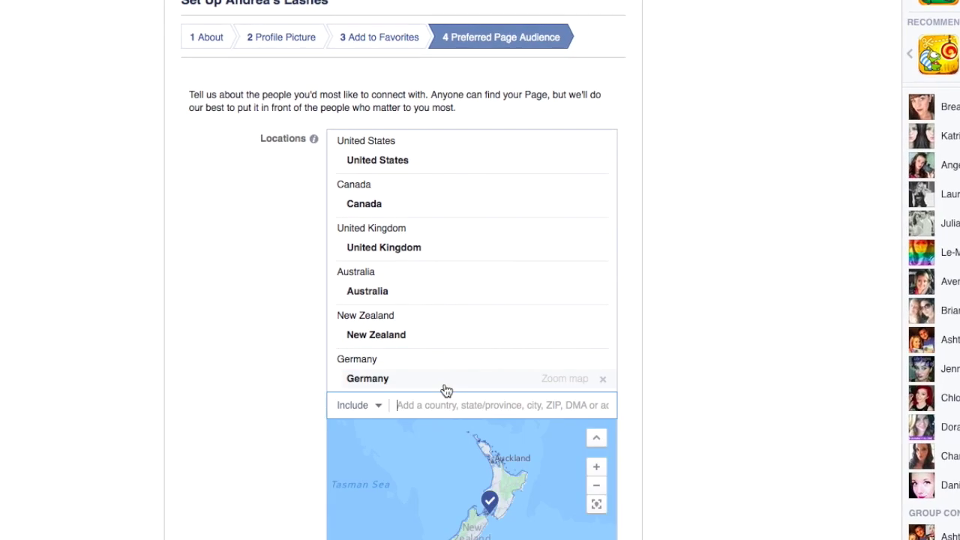
Add Mexico and France, then zoom out and pan the map to review the countries
{"action": "type", "text": "Mexio"}
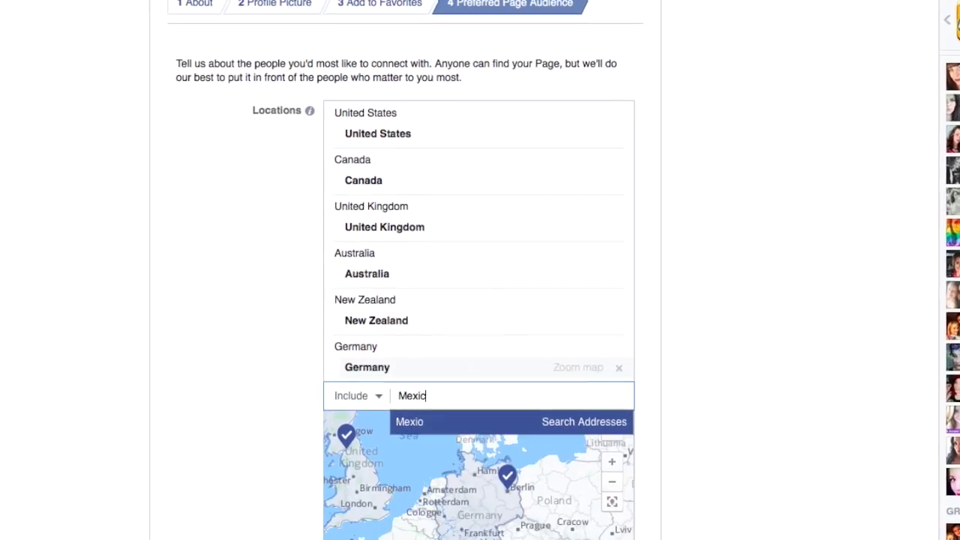
{"action": "key", "text": "BackSpace"}
{"action": "type", "text": "co"}
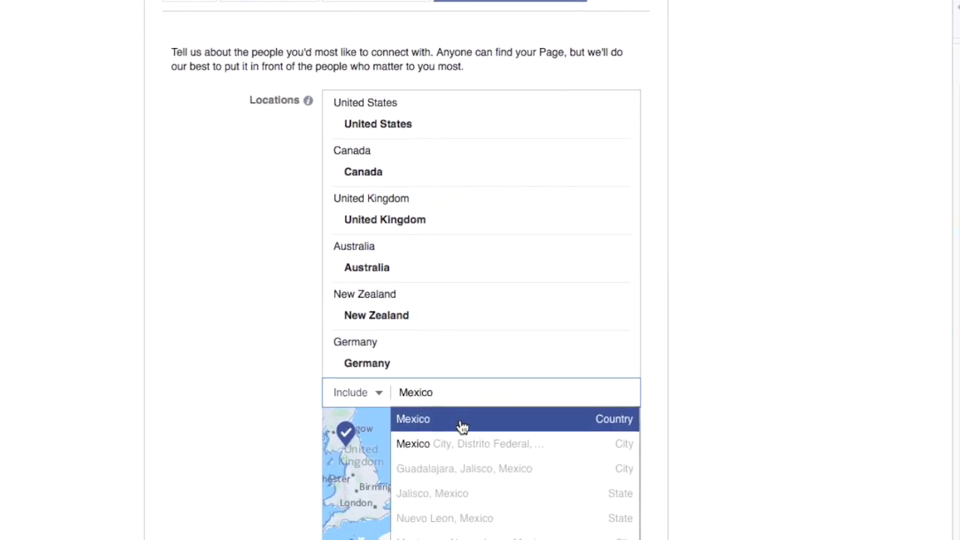
{"action": "left_click", "coordinate": [461, 424]}
{"action": "type", "text": "France"}
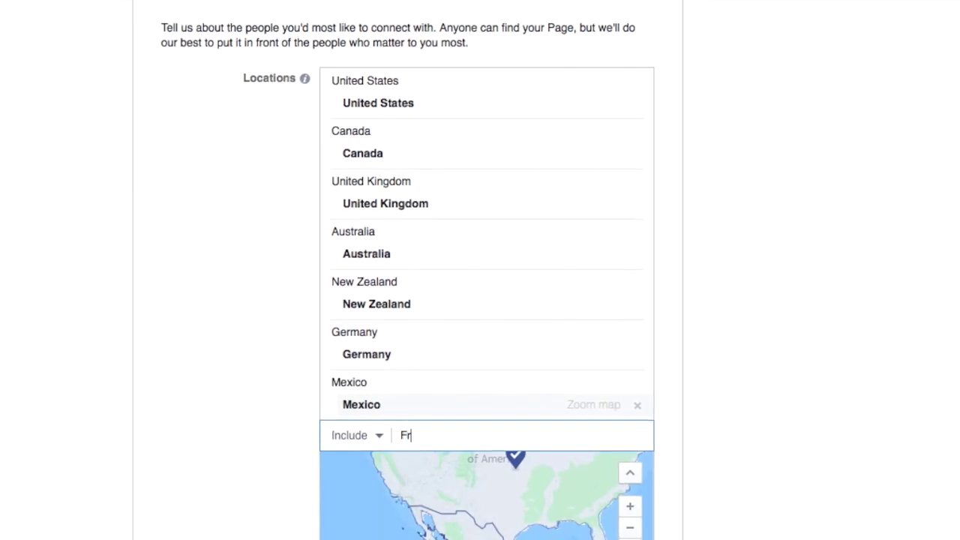
{"action": "left_click", "coordinate": [471, 459]}
{"action": "scroll", "coordinate": [745, 369], "scroll_direction": "down", "scroll_amount": 5}
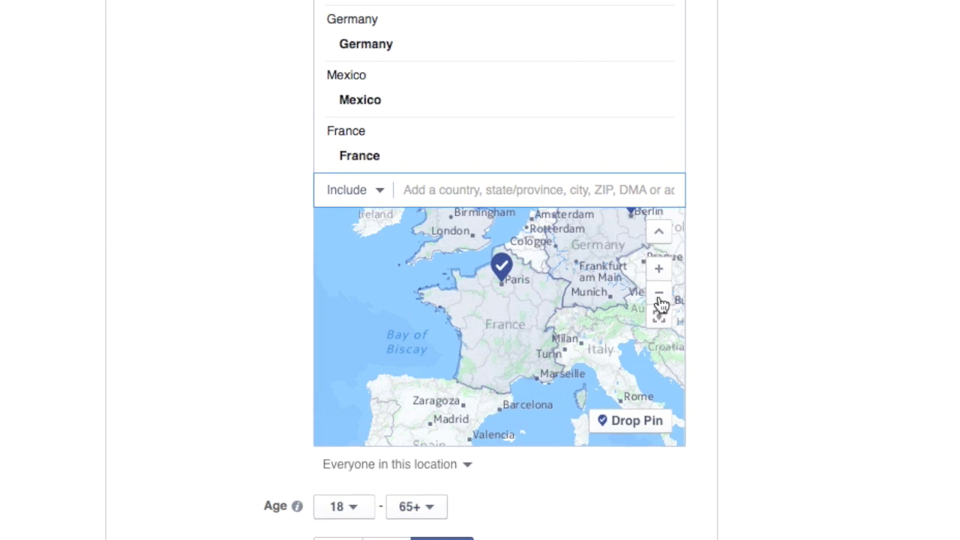
{"action": "left_click", "coordinate": [648, 293]}
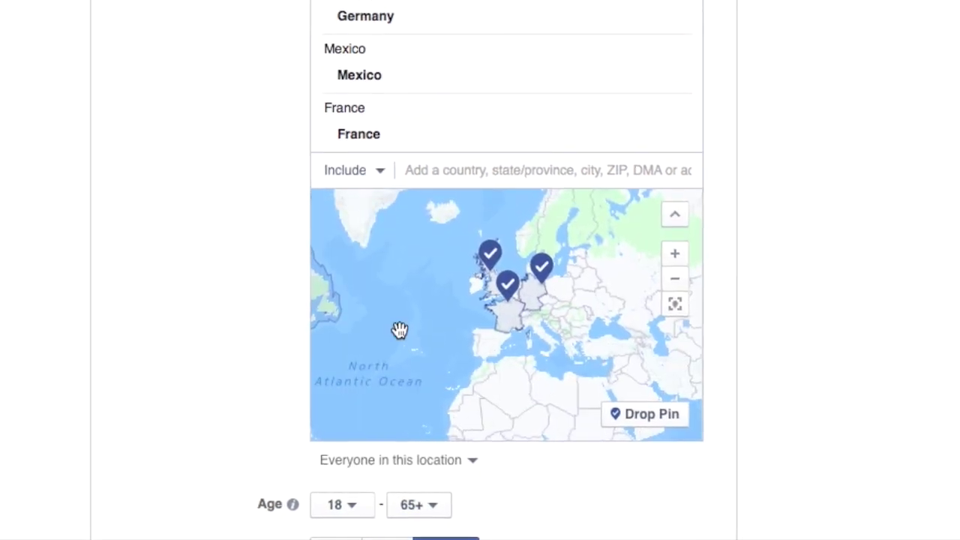
{"action": "left_click_drag", "start_coordinate": [535, 315], "coordinate": [430, 305]}
Set the audience gender to All and the minimum age to 13
{"action": "scroll", "coordinate": [780, 399], "scroll_direction": "down", "scroll_amount": 3}
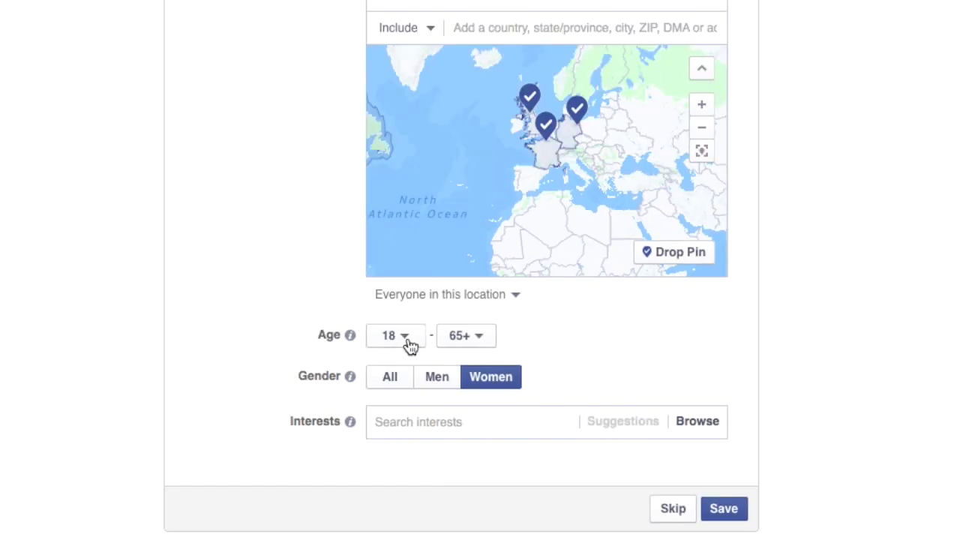
{"action": "left_click", "coordinate": [388, 375]}
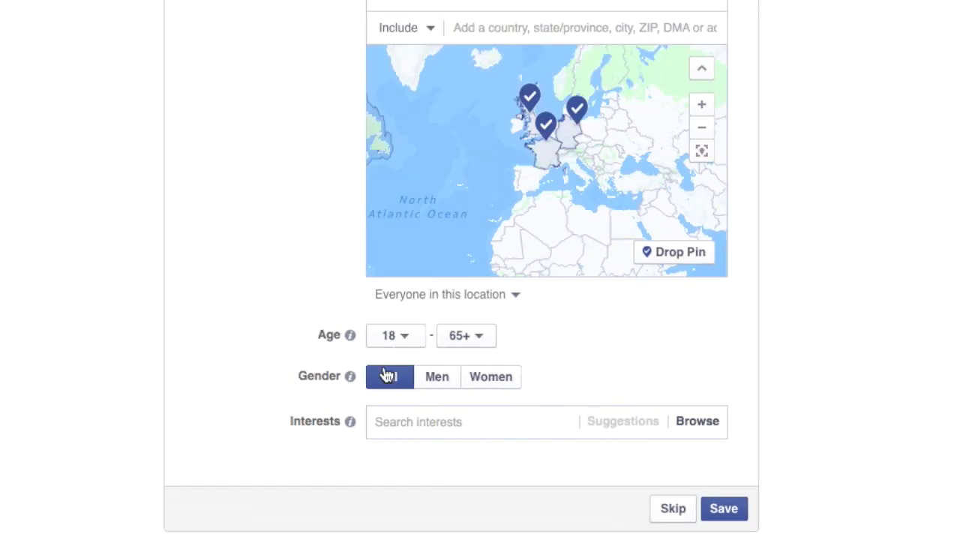
{"action": "left_click", "coordinate": [416, 345]}
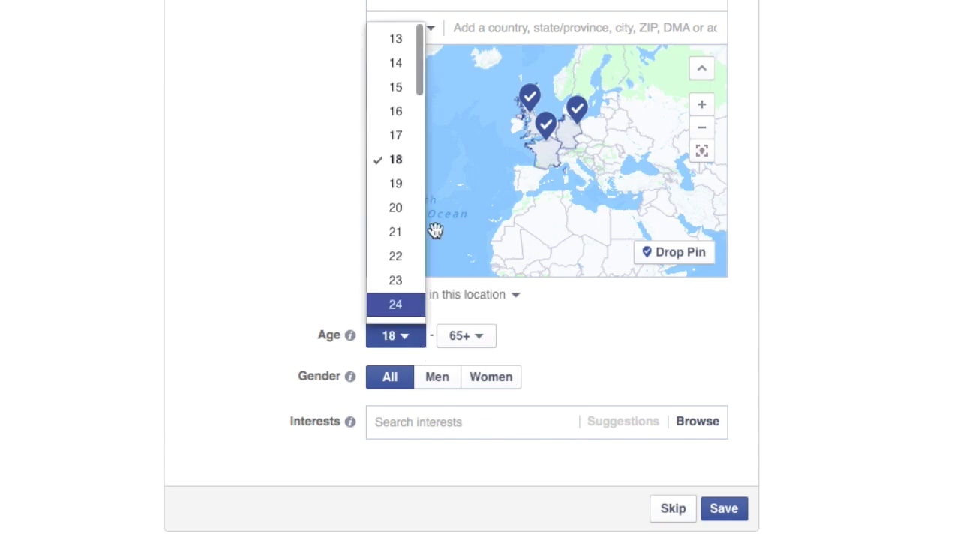
{"action": "left_click", "coordinate": [396, 39]}
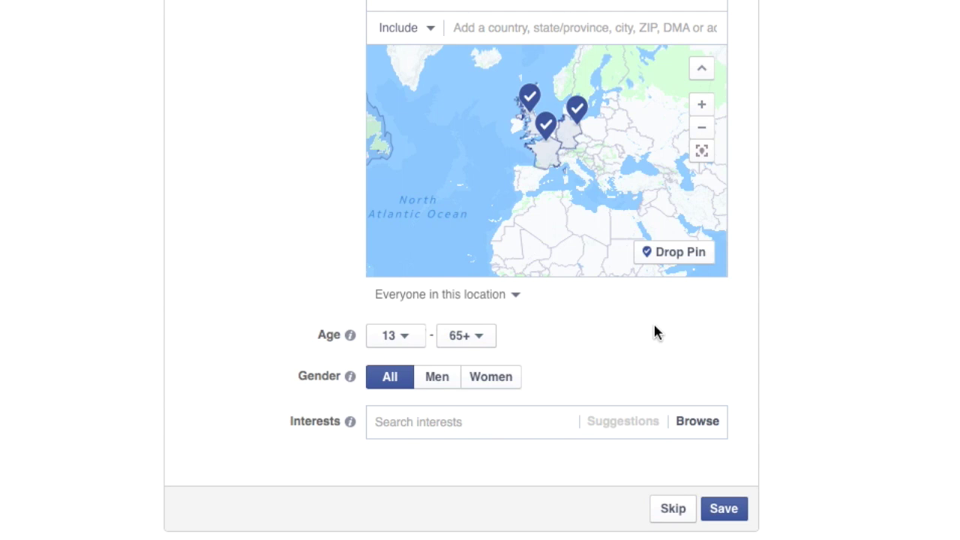
Look through the Interests categories, close them, and save the audience settings
{"action": "scroll", "coordinate": [654, 332], "scroll_direction": "down", "scroll_amount": 2}
{"action": "left_click", "coordinate": [533, 357]}
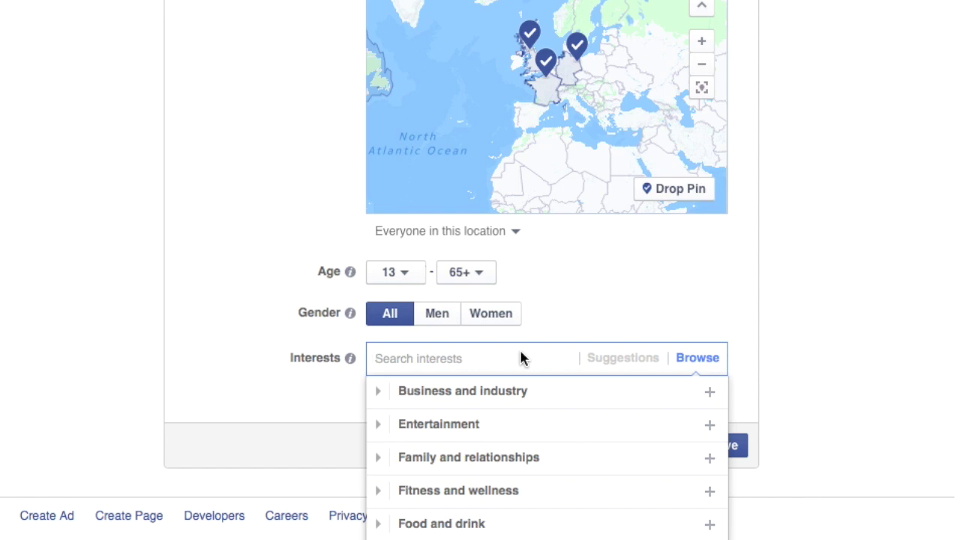
{"action": "left_click", "coordinate": [902, 333]}
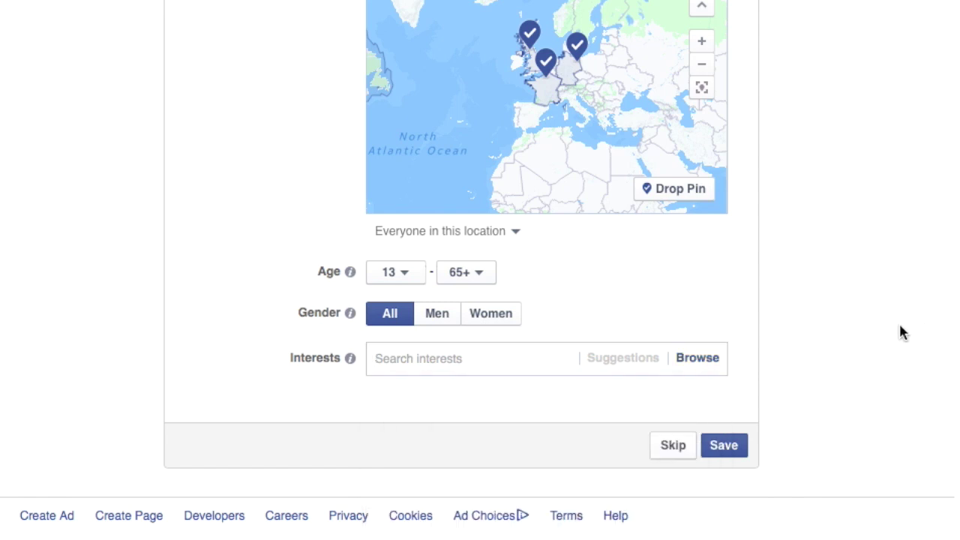
{"action": "mouse_move", "coordinate": [351, 292]}
{"action": "left_click", "coordinate": [725, 445]}
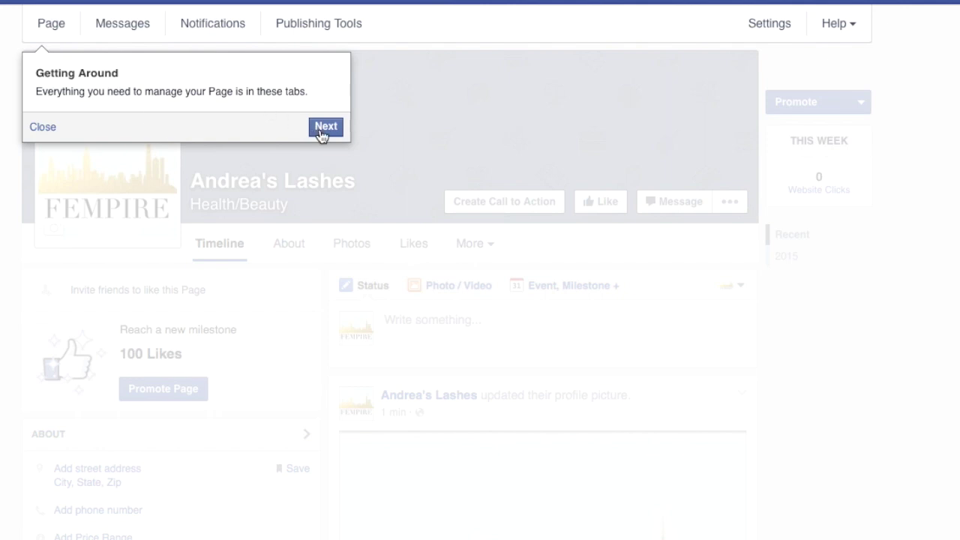
Close the Getting Around tour tip covering the new Andrea's Lashes page
{"action": "right_click", "coordinate": [54, 127]}
{"action": "left_click", "coordinate": [37, 127]}
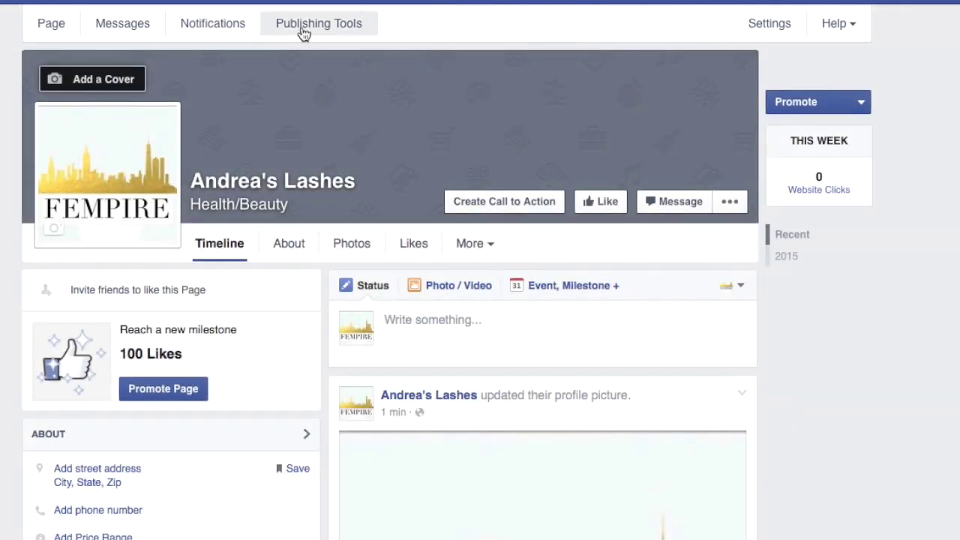
Upload Store cover.jpg, found by searching for 'cover', as the Page's cover photo
{"action": "left_click", "coordinate": [120, 81]}
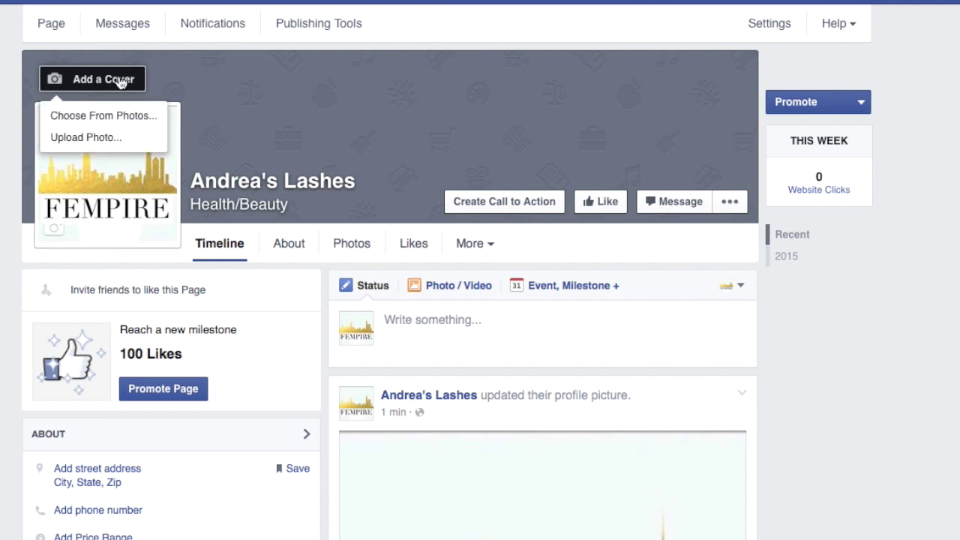
{"action": "left_click", "coordinate": [86, 137]}
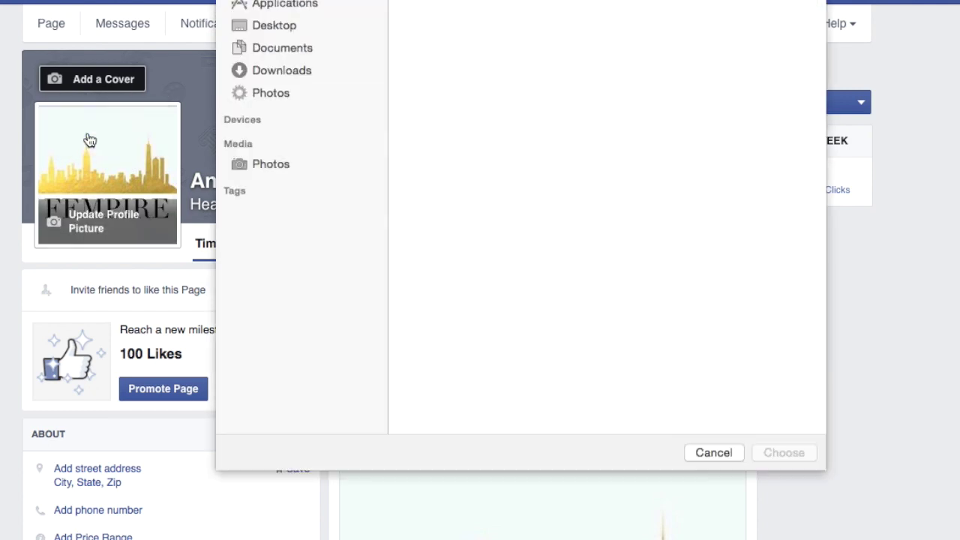
{"action": "scroll", "coordinate": [622, 383], "scroll_direction": "down", "scroll_amount": 10}
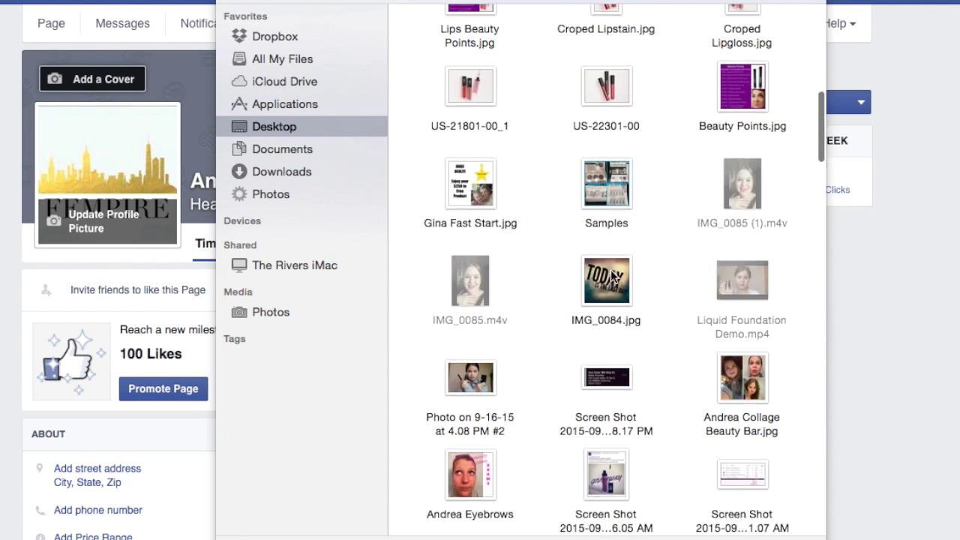
{"action": "scroll", "coordinate": [611, 275], "scroll_direction": "down", "scroll_amount": 10}
{"action": "scroll", "coordinate": [612, 273], "scroll_direction": "down", "scroll_amount": 10}
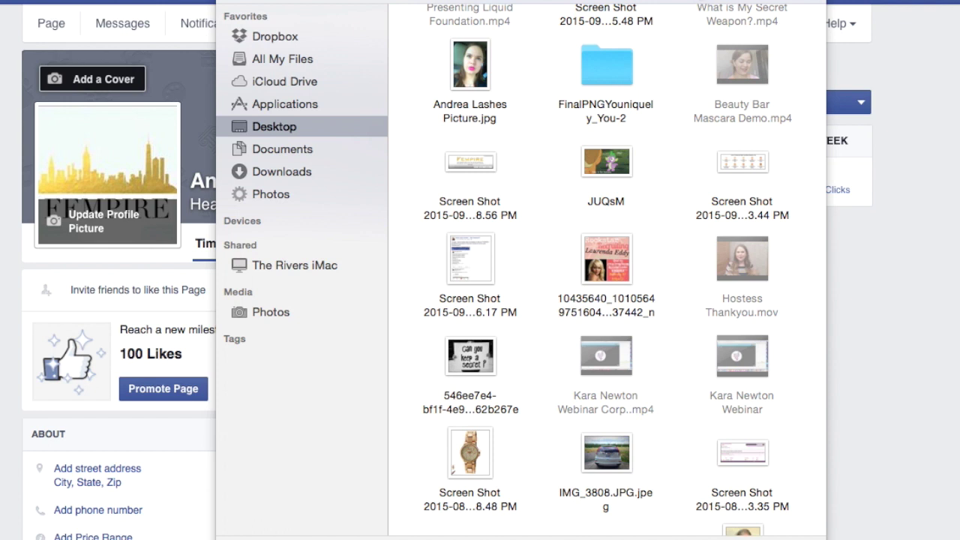
{"action": "type", "text": "cover"}
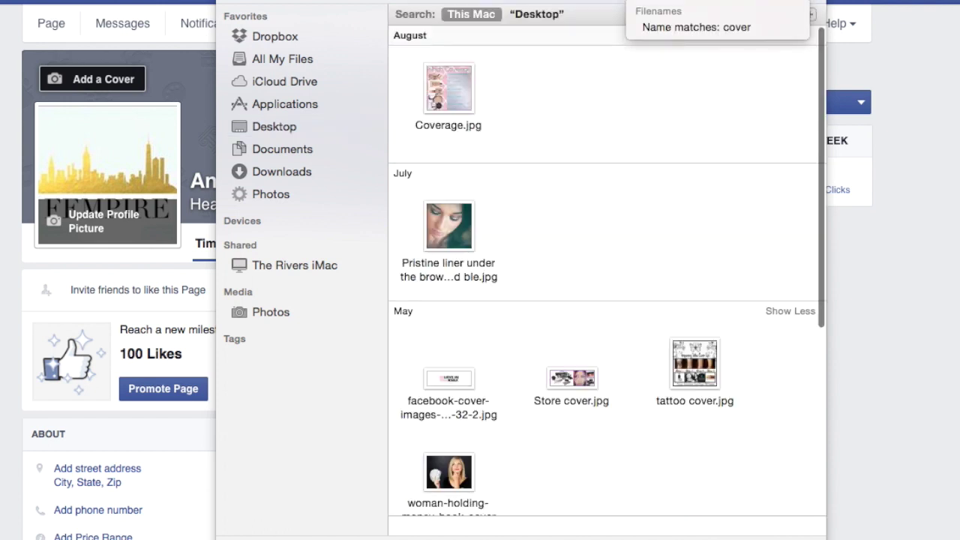
{"action": "type", "text": "p"}
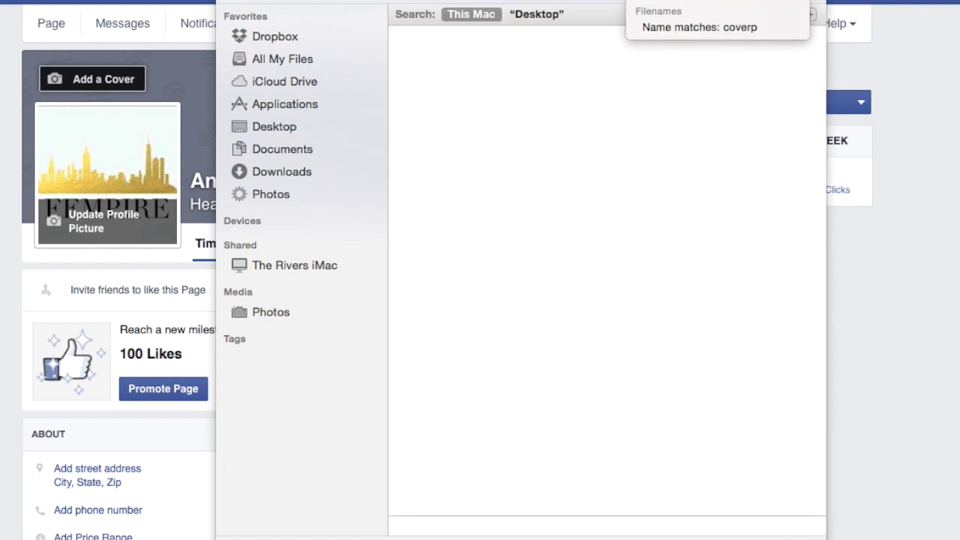
{"action": "key", "text": "BackSpace"}
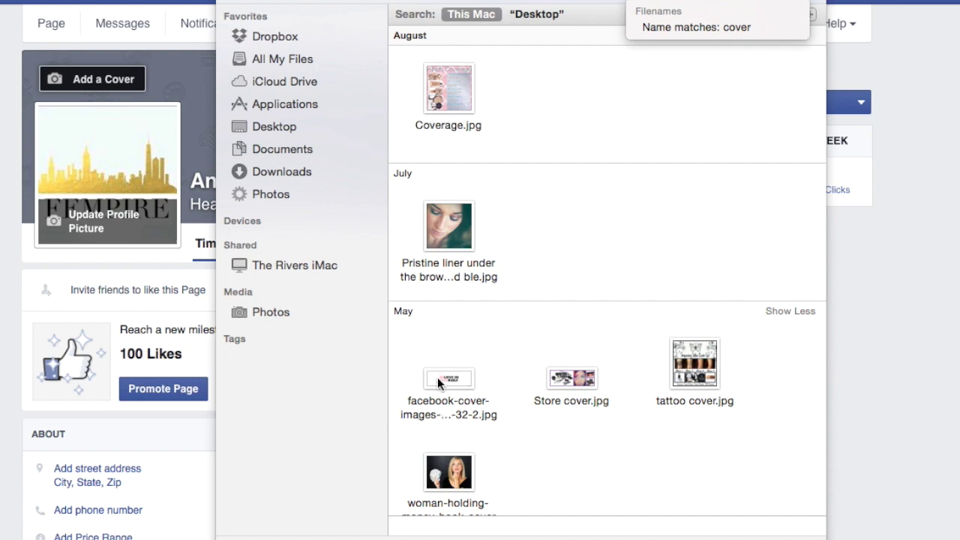
{"action": "double_click", "coordinate": [589, 379]}
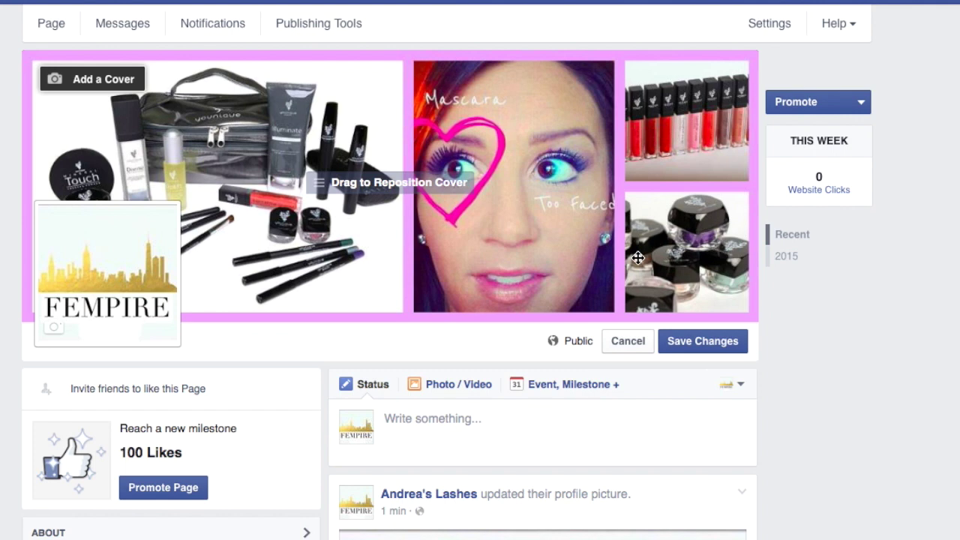
Move down the Andrea's Lashes timeline to its About box and open the About information
{"action": "mouse_move", "coordinate": [78, 209]}
{"action": "scroll", "coordinate": [261, 346], "scroll_direction": "down", "scroll_amount": 3}
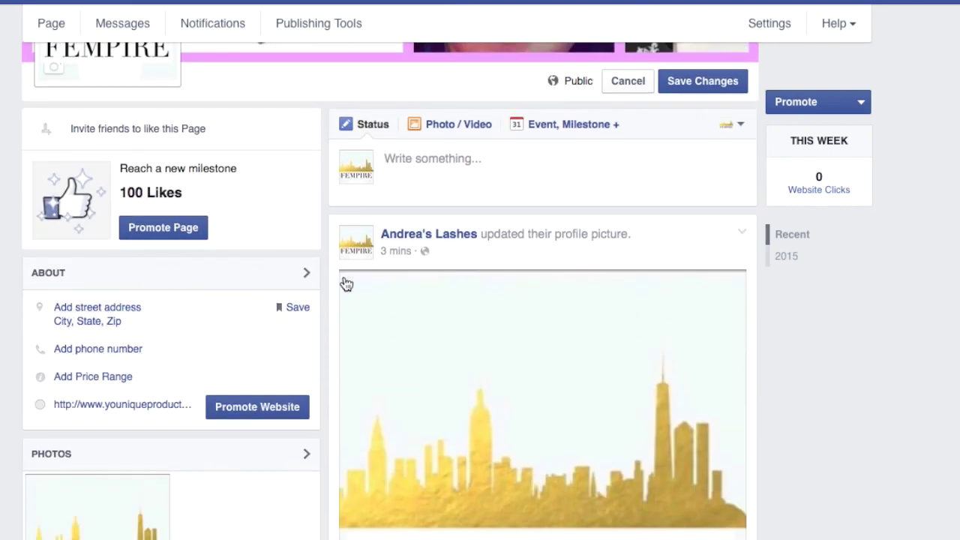
{"action": "scroll", "coordinate": [346, 283], "scroll_direction": "up", "scroll_amount": 3}
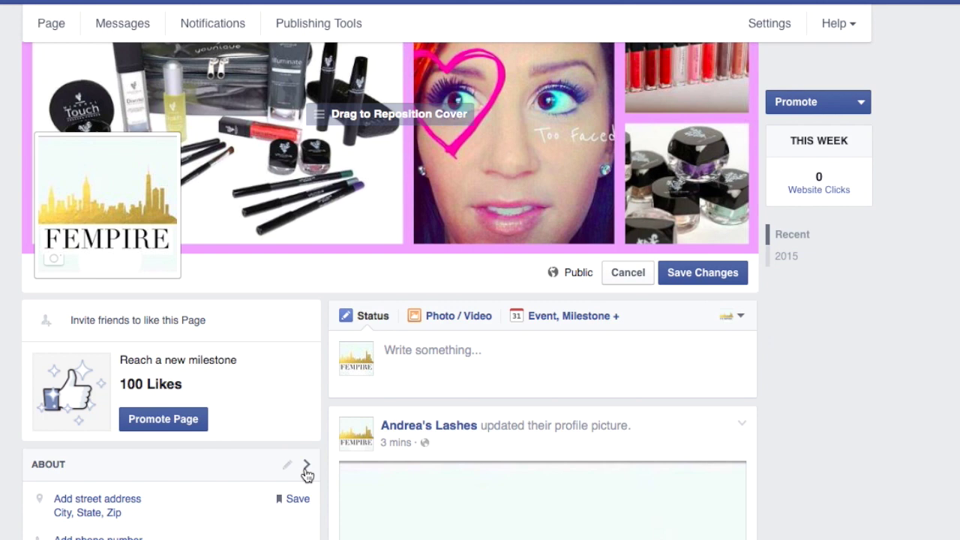
{"action": "left_click", "coordinate": [307, 469]}
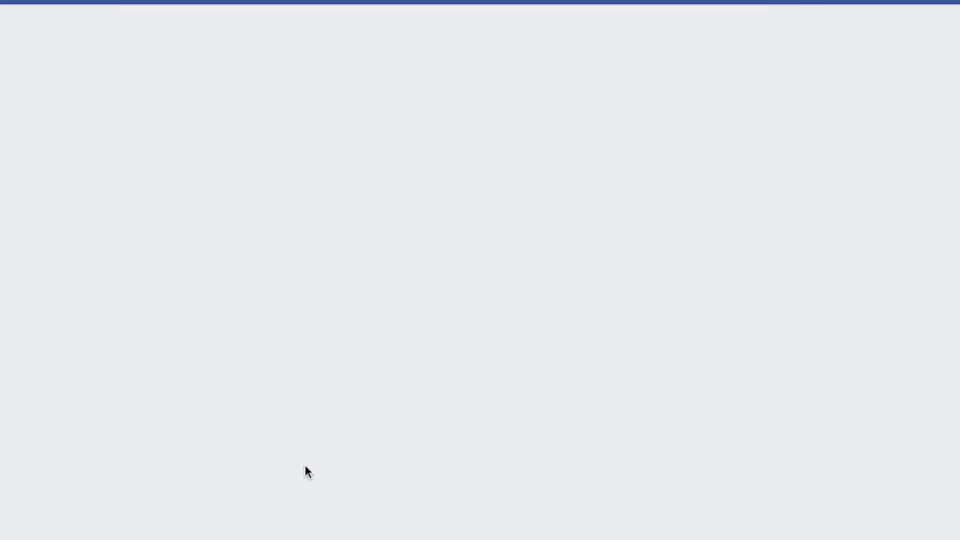
Scroll through the Andrea's Lashes Page Info: Health/Beauty category, web address, short description
{"action": "scroll", "coordinate": [305, 470], "scroll_direction": "down", "scroll_amount": 4}
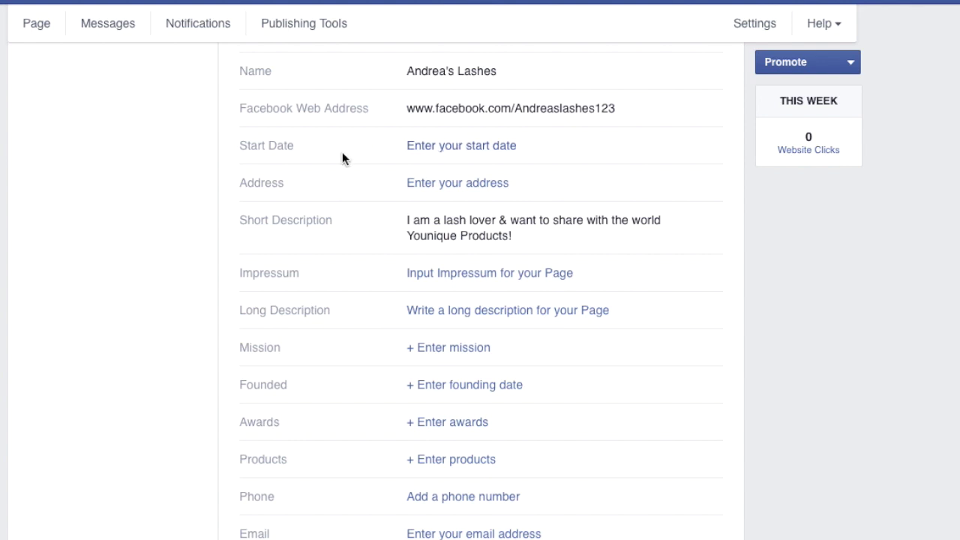
{"action": "scroll", "coordinate": [342, 157], "scroll_direction": "up", "scroll_amount": 1}
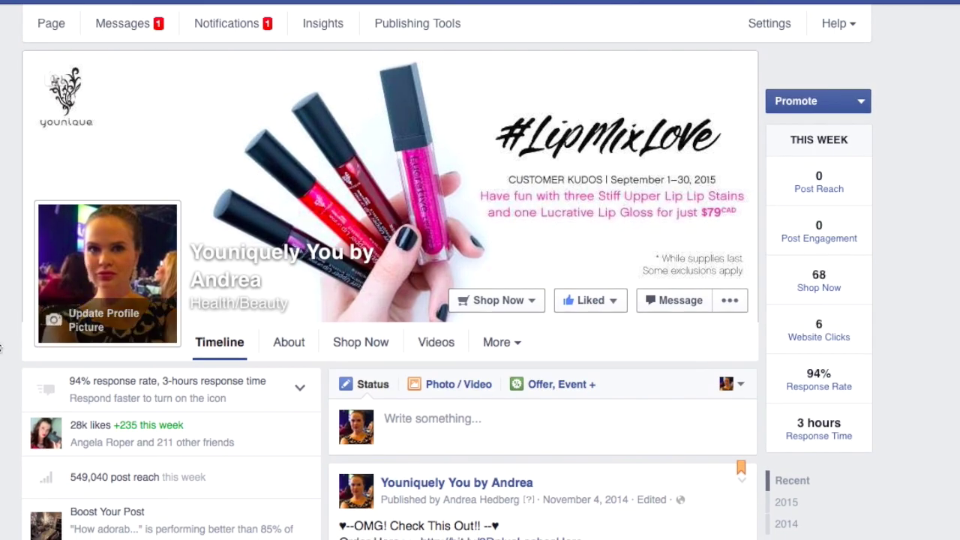
Show the Youniquely You by Andrea Page Info from its timeline's About box
{"action": "scroll", "coordinate": [2, 347], "scroll_direction": "down", "scroll_amount": 5}
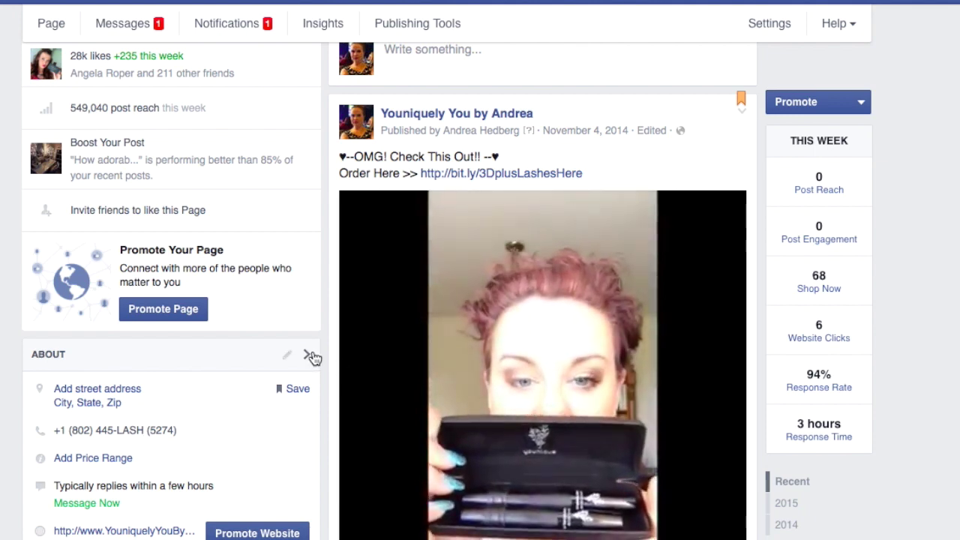
{"action": "left_click", "coordinate": [313, 358]}
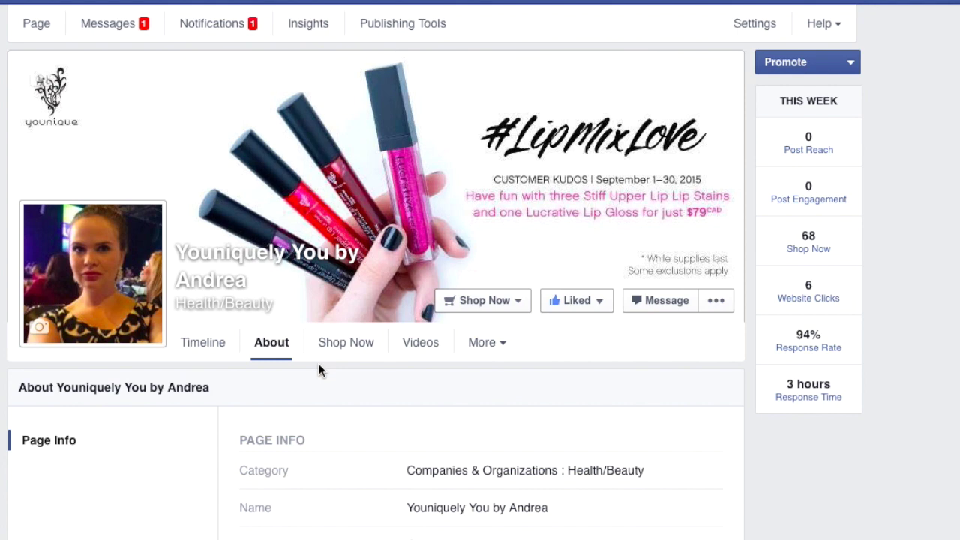
{"action": "scroll", "coordinate": [364, 444], "scroll_direction": "down", "scroll_amount": 3}
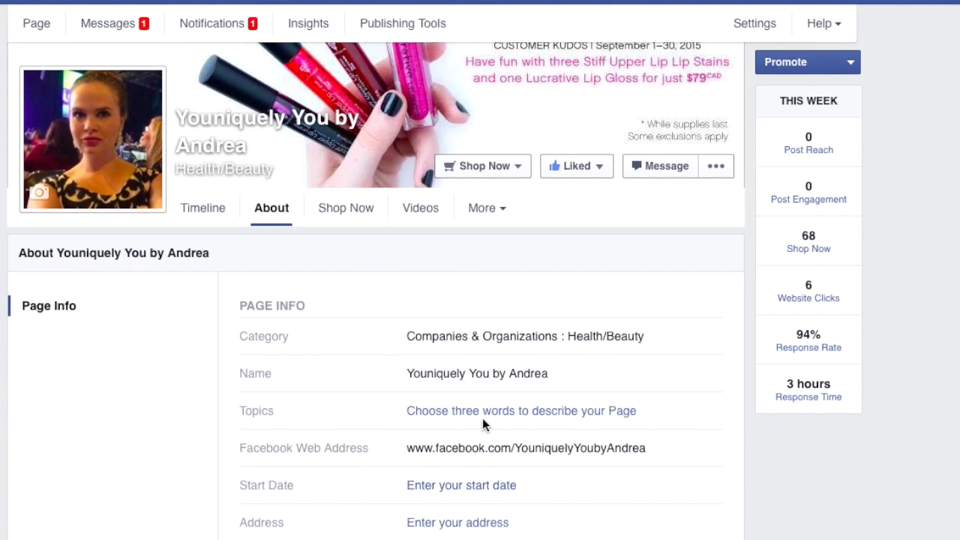
Expand the full Long Description in the Youniquely You by Andrea Page Info
{"action": "scroll", "coordinate": [285, 423], "scroll_direction": "down", "scroll_amount": 2}
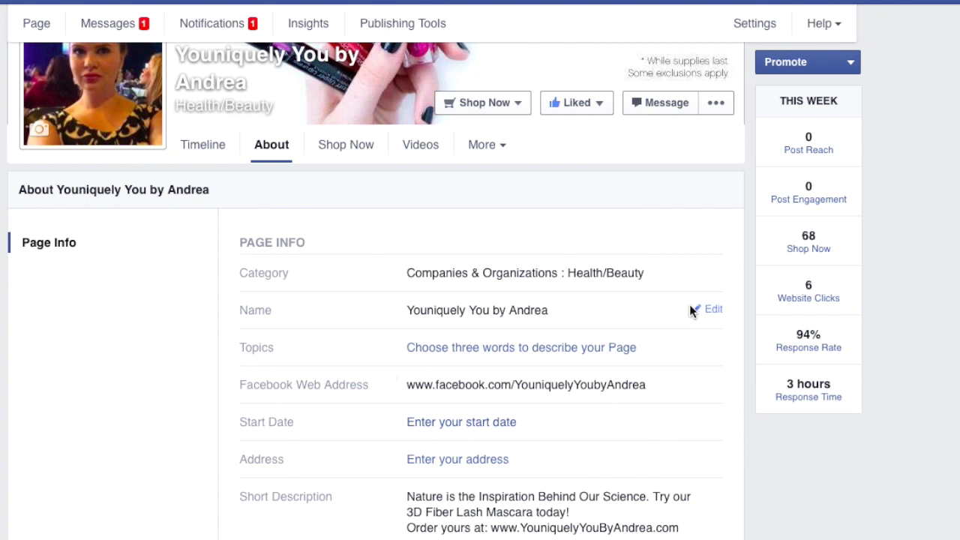
{"action": "scroll", "coordinate": [451, 363], "scroll_direction": "down", "scroll_amount": 4}
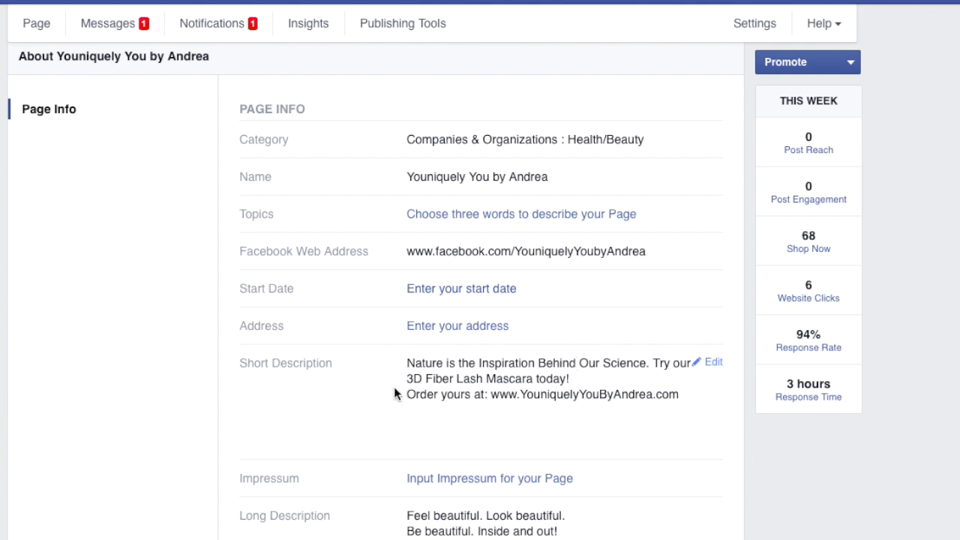
{"action": "scroll", "coordinate": [658, 390], "scroll_direction": "down", "scroll_amount": 2}
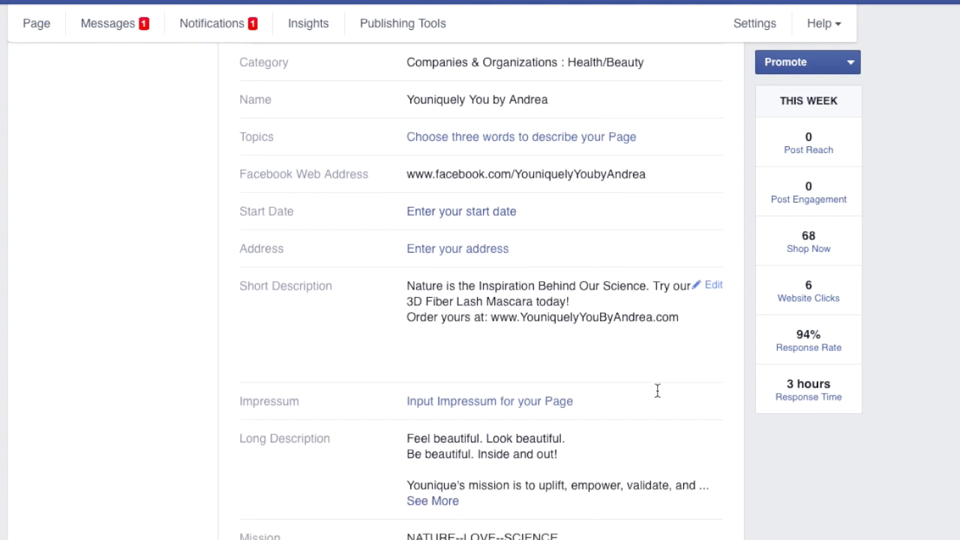
{"action": "left_click", "coordinate": [439, 500]}
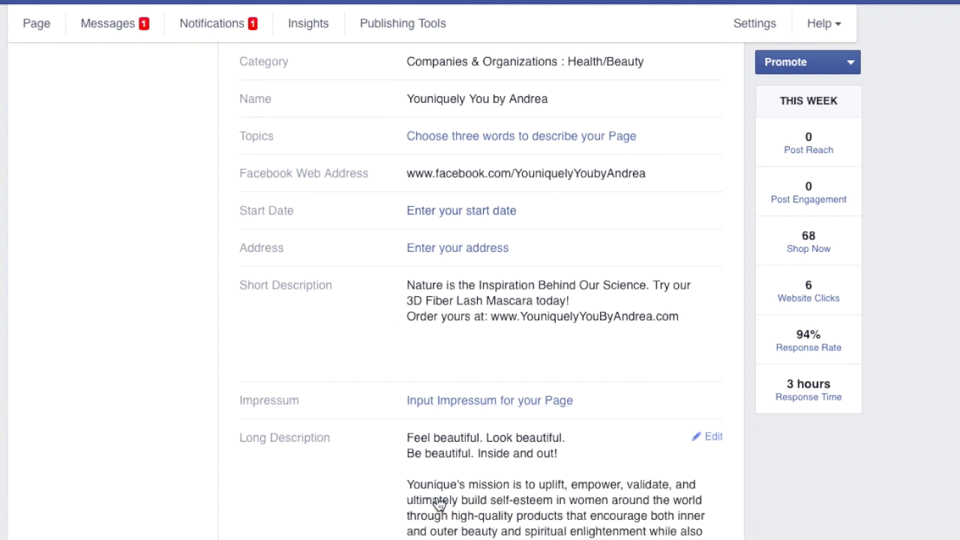
Read through the Long Description, then expand the full Mission text
{"action": "scroll", "coordinate": [439, 502], "scroll_direction": "down", "scroll_amount": 4}
{"action": "scroll", "coordinate": [439, 503], "scroll_direction": "down", "scroll_amount": 12}
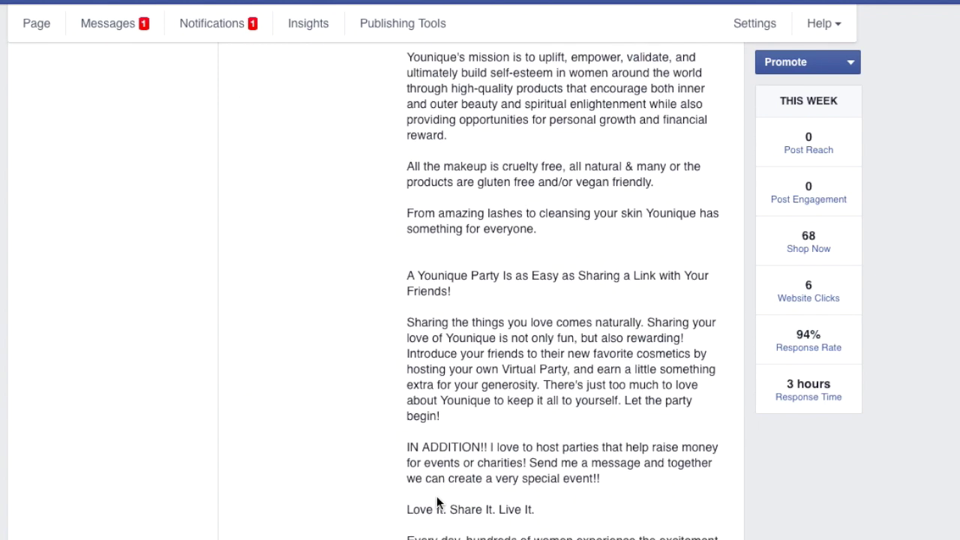
{"action": "scroll", "coordinate": [439, 503], "scroll_direction": "down", "scroll_amount": 4}
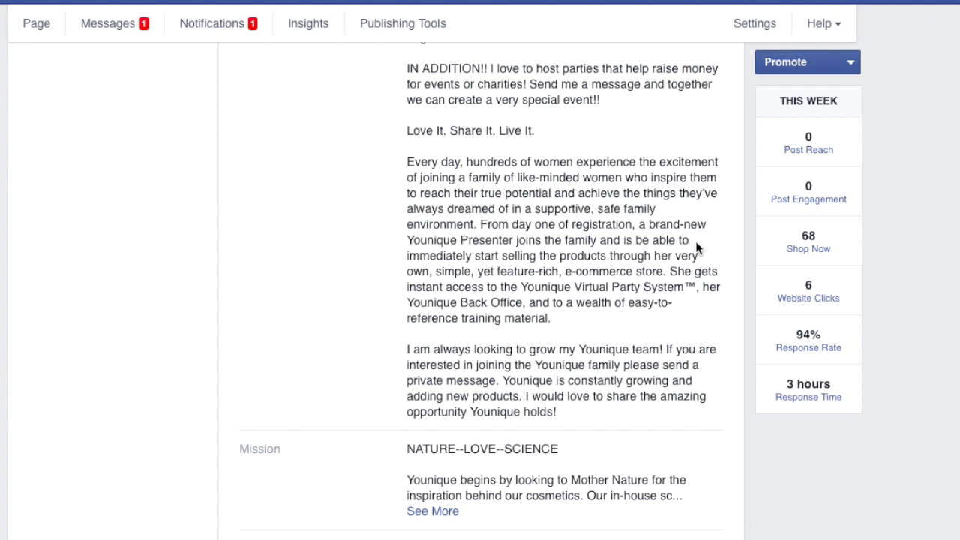
{"action": "scroll", "coordinate": [695, 247], "scroll_direction": "up", "scroll_amount": 5}
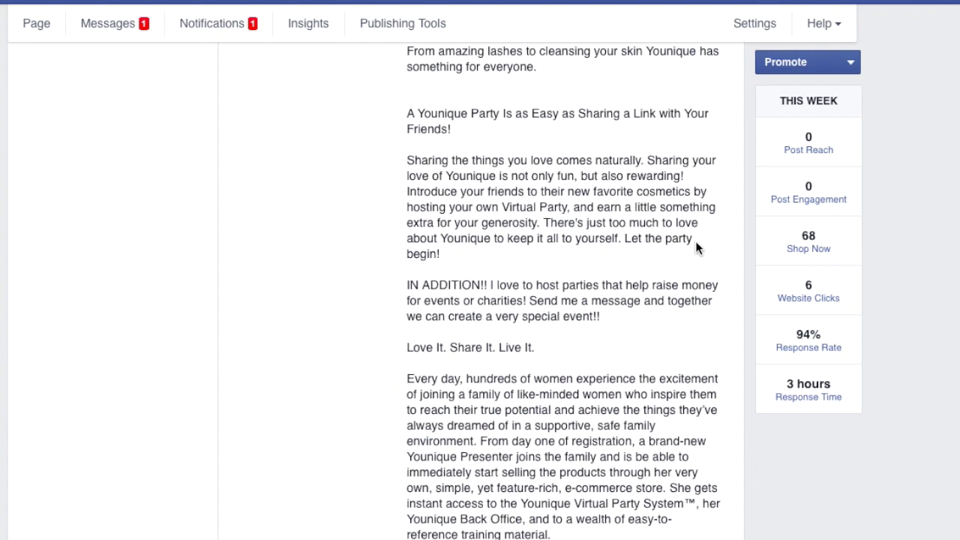
{"action": "scroll", "coordinate": [696, 247], "scroll_direction": "down", "scroll_amount": 1}
{"action": "scroll", "coordinate": [696, 242], "scroll_direction": "down", "scroll_amount": 2}
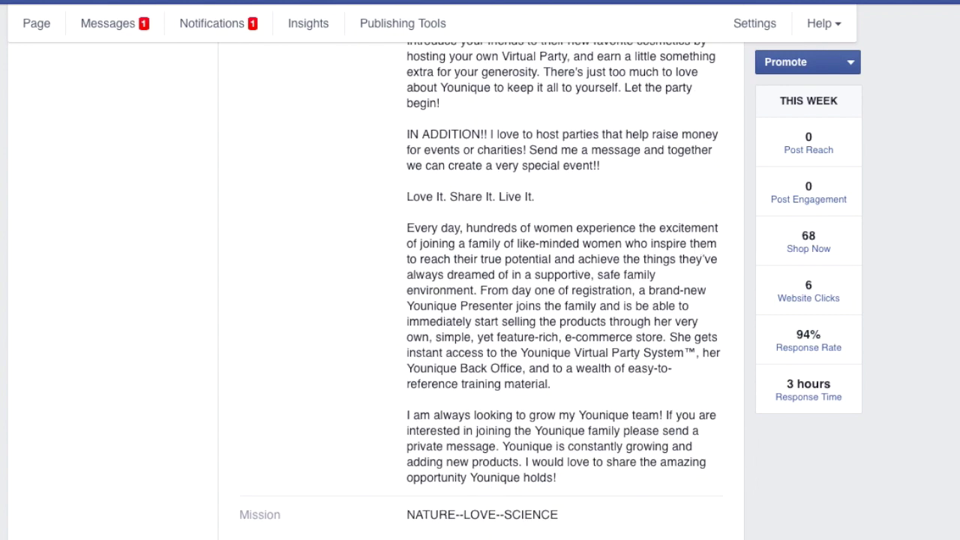
{"action": "scroll", "coordinate": [518, 306], "scroll_direction": "down", "scroll_amount": 5}
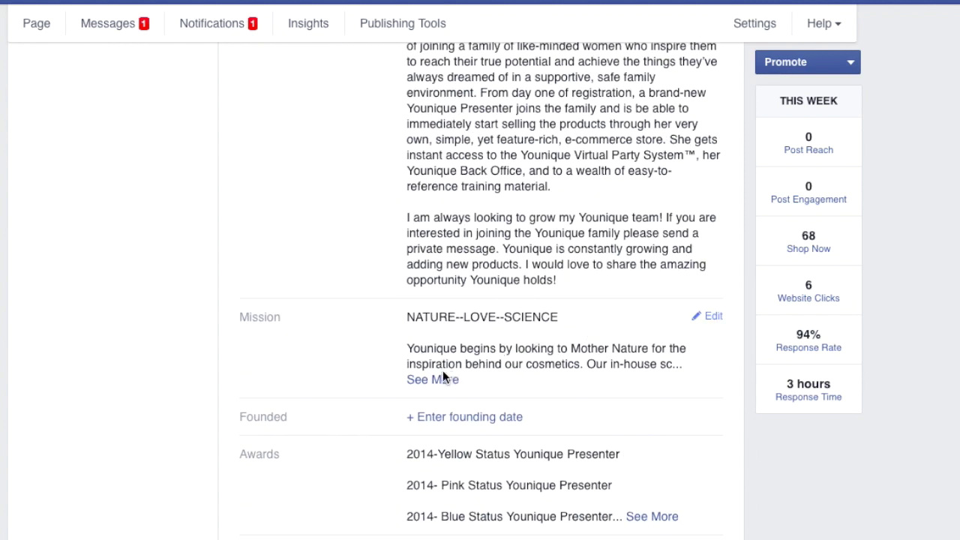
{"action": "left_click", "coordinate": [443, 381]}
Expand the complete Awards list, from 2014-Yellow Status Younique Presenter to 2014- Fast Start Bonus
{"action": "scroll", "coordinate": [463, 458], "scroll_direction": "down", "scroll_amount": 1}
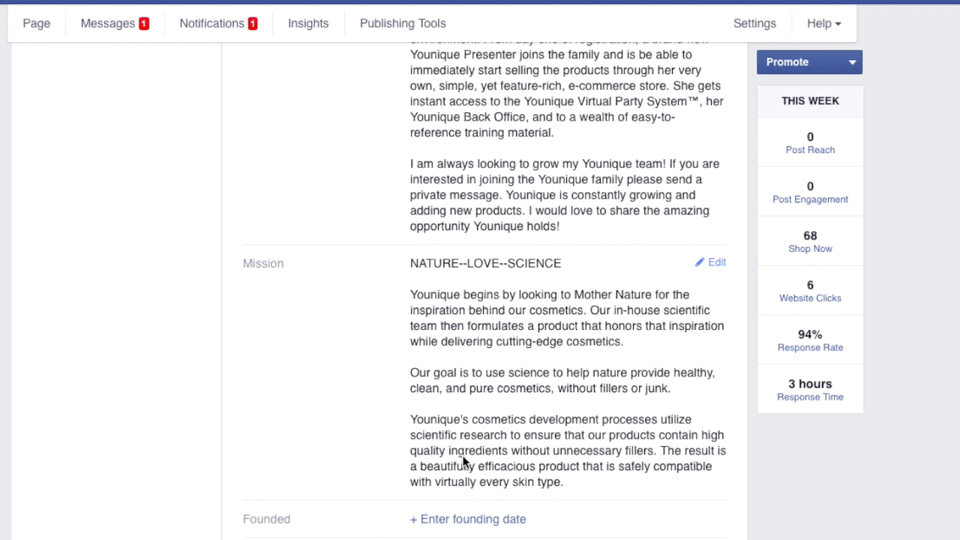
{"action": "scroll", "coordinate": [342, 507], "scroll_direction": "down", "scroll_amount": 3}
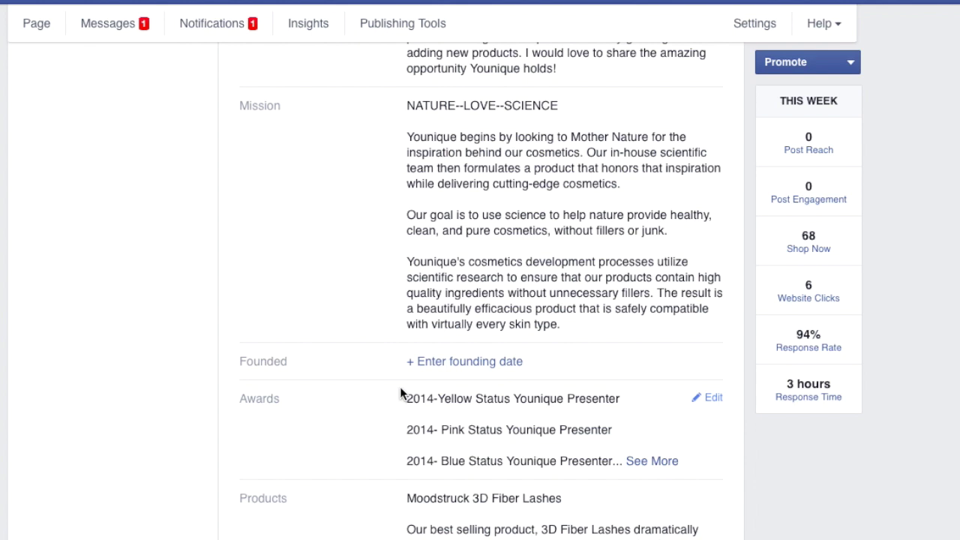
{"action": "left_click", "coordinate": [667, 462]}
{"action": "scroll", "coordinate": [665, 463], "scroll_direction": "down", "scroll_amount": 1}
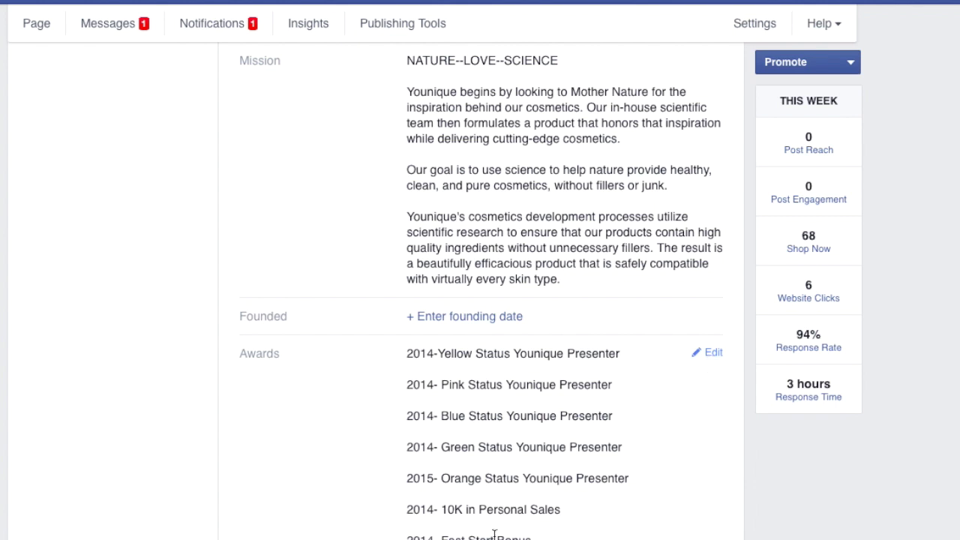
{"action": "scroll", "coordinate": [495, 535], "scroll_direction": "down", "scroll_amount": 1}
{"action": "scroll", "coordinate": [633, 489], "scroll_direction": "down", "scroll_amount": 3}
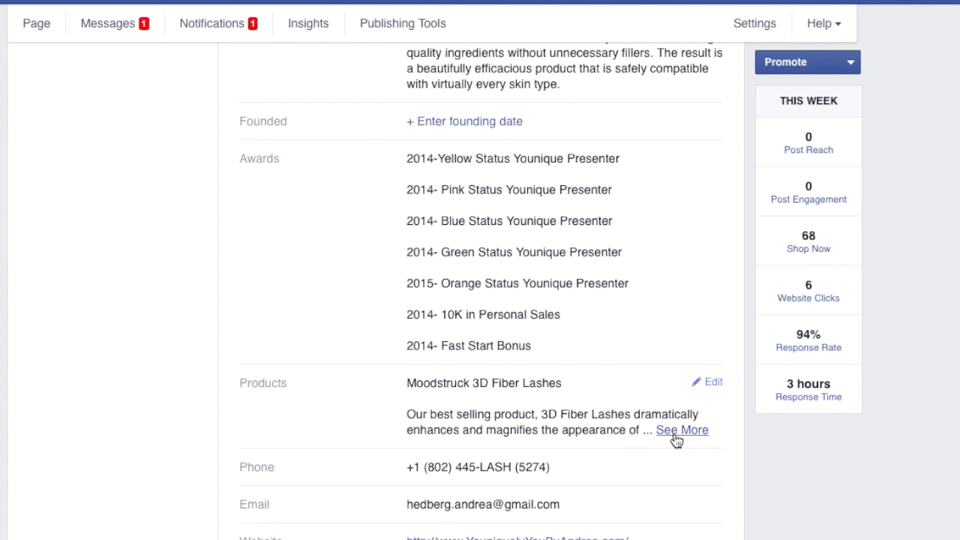
Expand the example Page's full Products description and review its remaining About details
{"action": "left_click", "coordinate": [674, 436]}
{"action": "scroll", "coordinate": [515, 521], "scroll_direction": "down", "scroll_amount": 1}
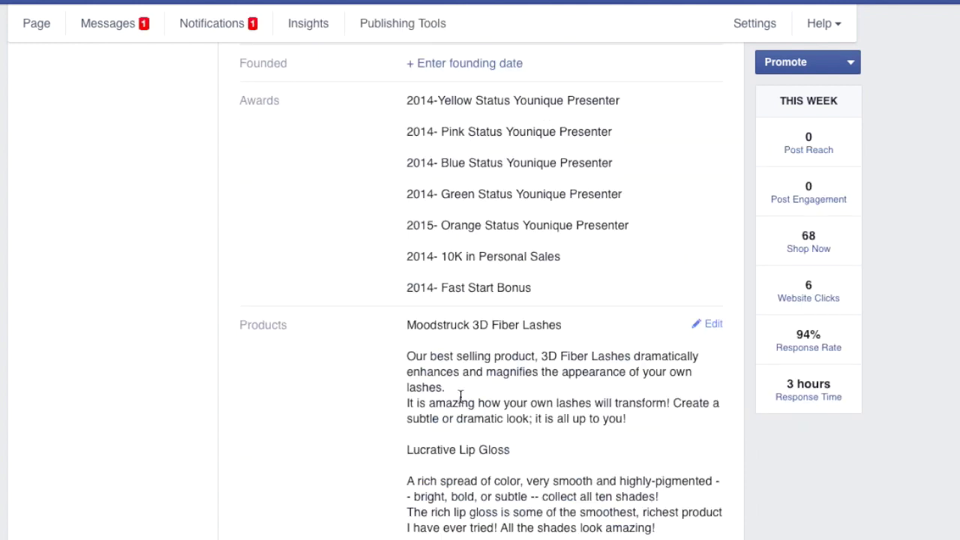
{"action": "scroll", "coordinate": [461, 398], "scroll_direction": "down", "scroll_amount": 5}
{"action": "scroll", "coordinate": [463, 413], "scroll_direction": "down", "scroll_amount": 2}
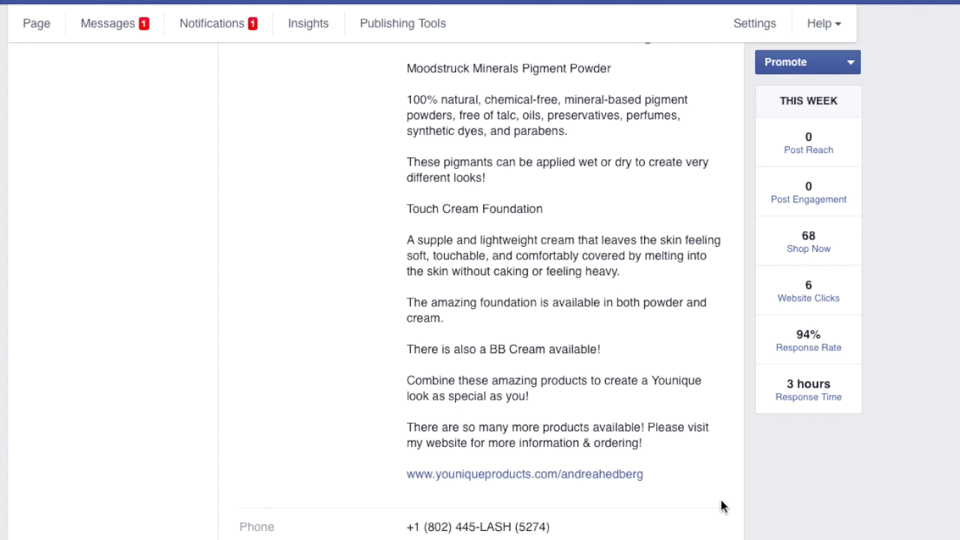
{"action": "scroll", "coordinate": [611, 515], "scroll_direction": "down", "scroll_amount": 1}
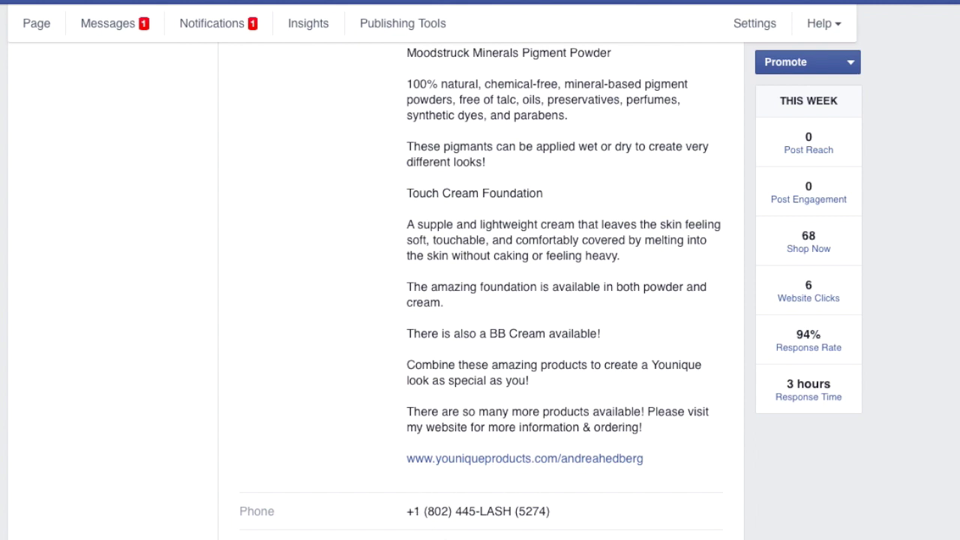
{"action": "scroll", "coordinate": [600, 518], "scroll_direction": "down", "scroll_amount": 1}
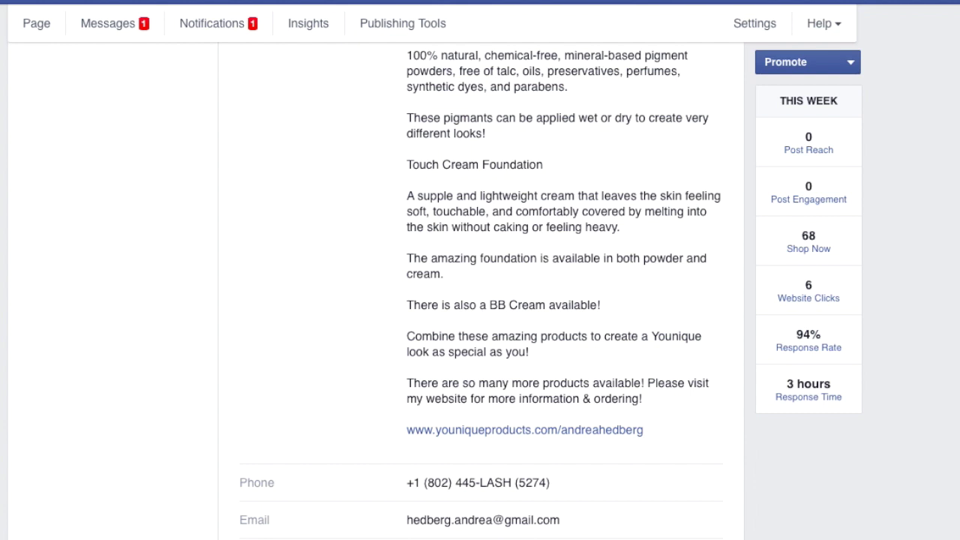
{"action": "scroll", "coordinate": [481, 290], "scroll_direction": "down", "scroll_amount": 1}
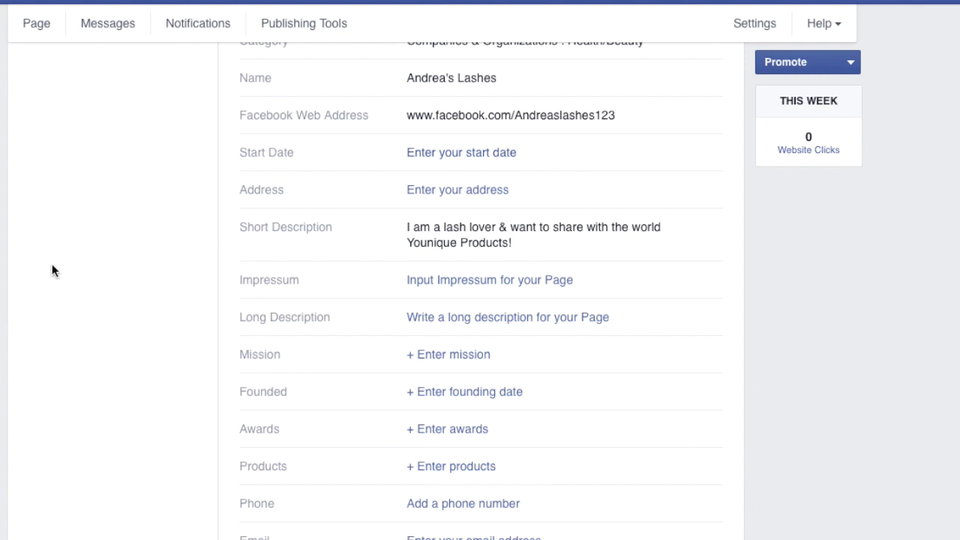
Return to the Andrea's Lashes Timeline and close the Like prompt without liking
{"action": "scroll", "coordinate": [52, 270], "scroll_direction": "down", "scroll_amount": 1}
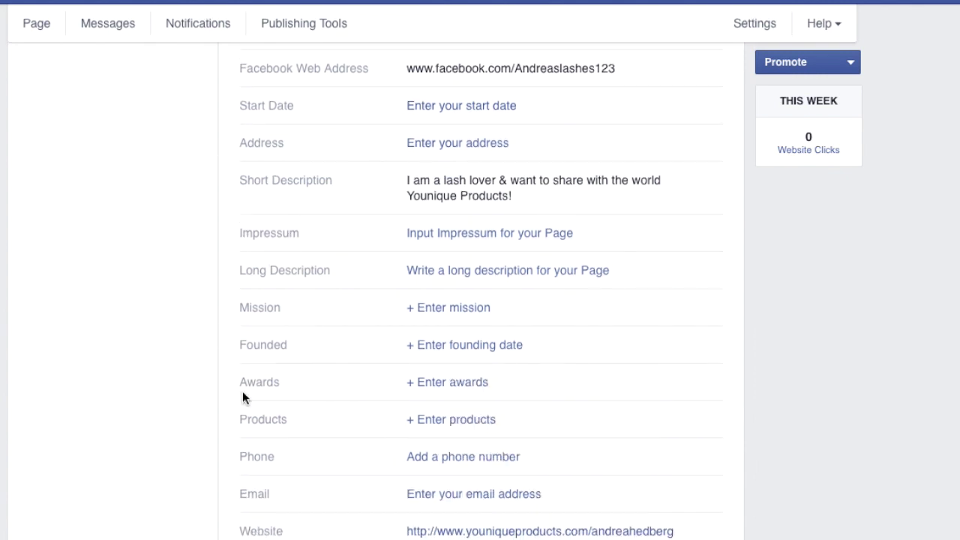
{"action": "scroll", "coordinate": [424, 317], "scroll_direction": "up", "scroll_amount": 5}
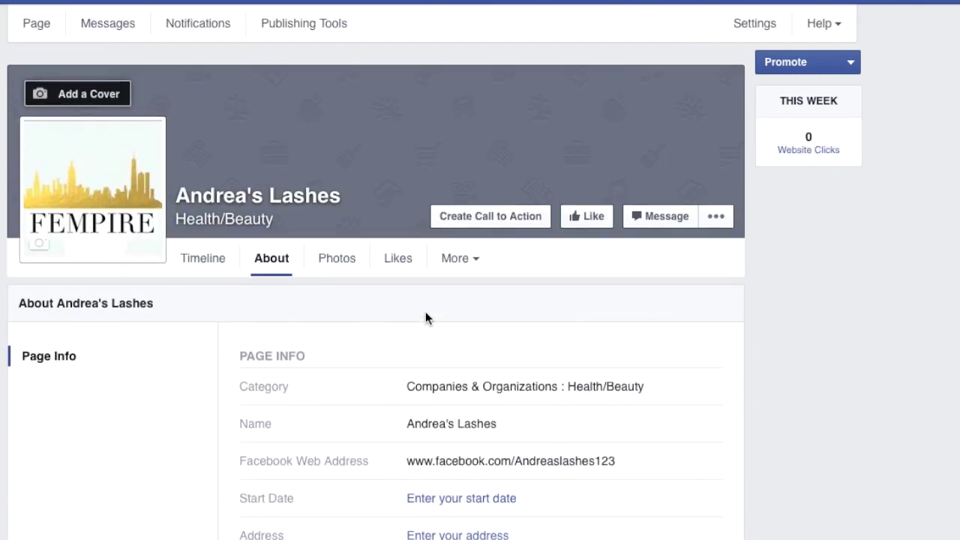
{"action": "left_click", "coordinate": [214, 246]}
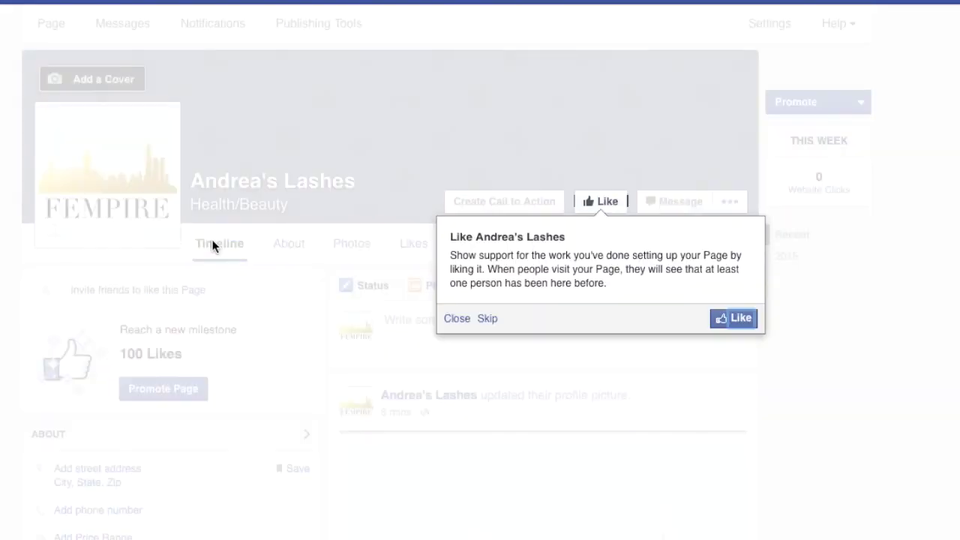
{"action": "left_click", "coordinate": [457, 318]}
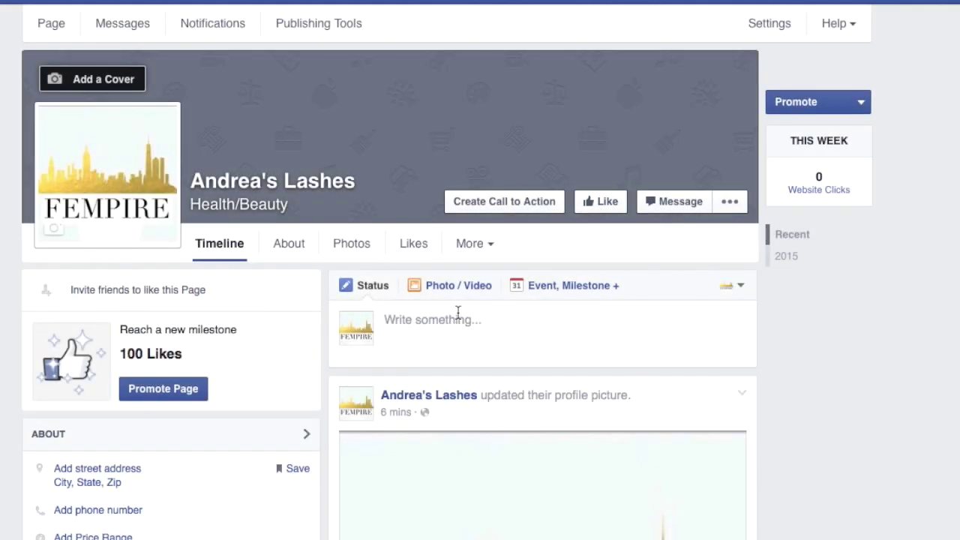
Look at the Add a Cover options and More sections list, closing both unchanged
{"action": "left_click", "coordinate": [123, 80]}
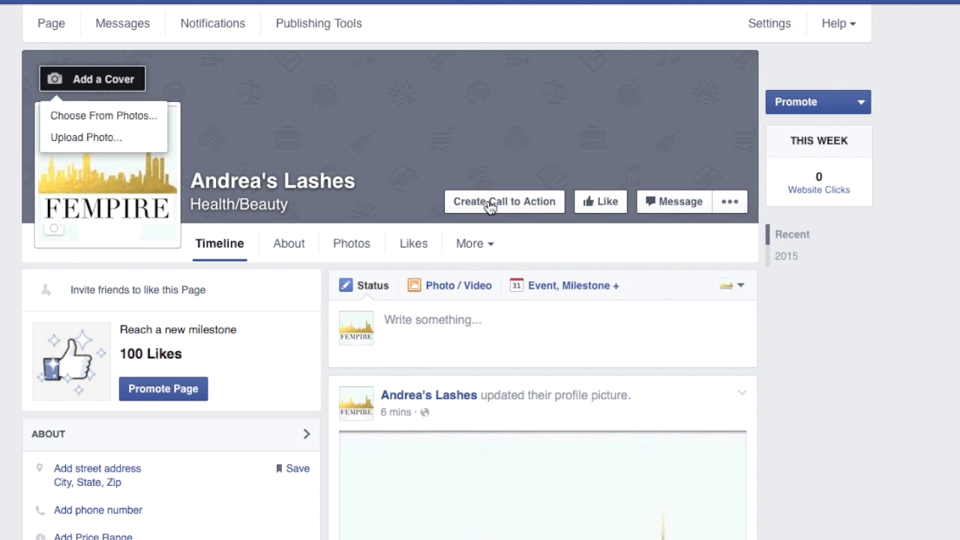
{"action": "left_click", "coordinate": [500, 241]}
{"action": "left_click", "coordinate": [578, 250]}
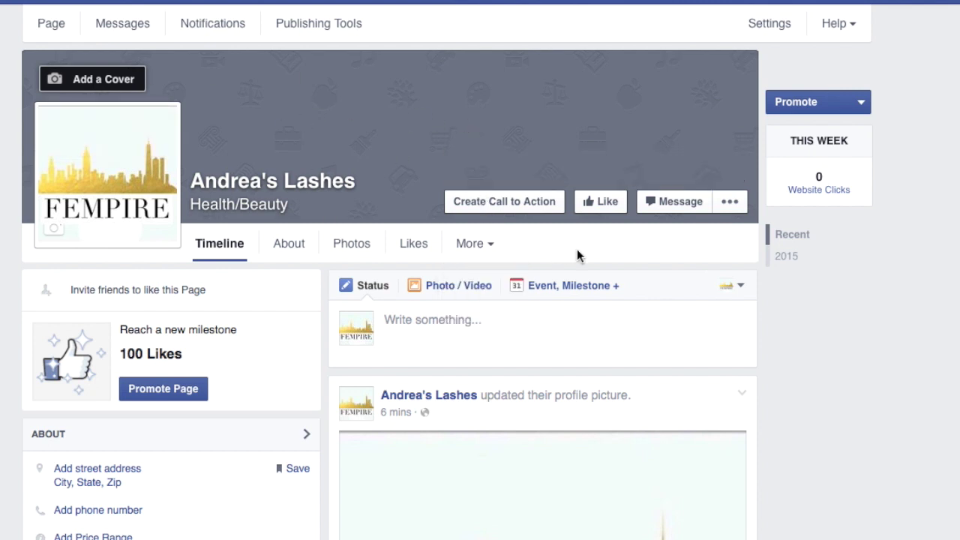
{"action": "left_click", "coordinate": [489, 210]}
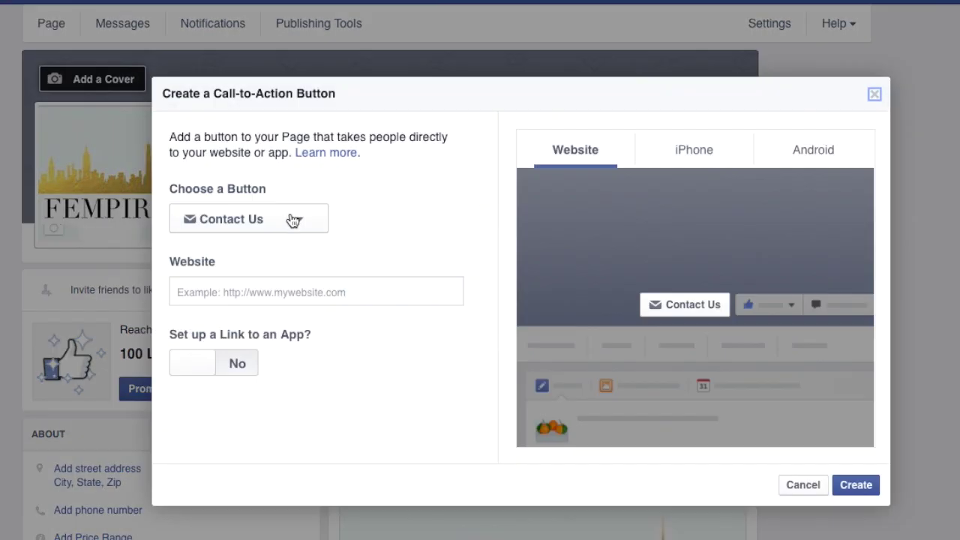
{"action": "left_click", "coordinate": [293, 220]}
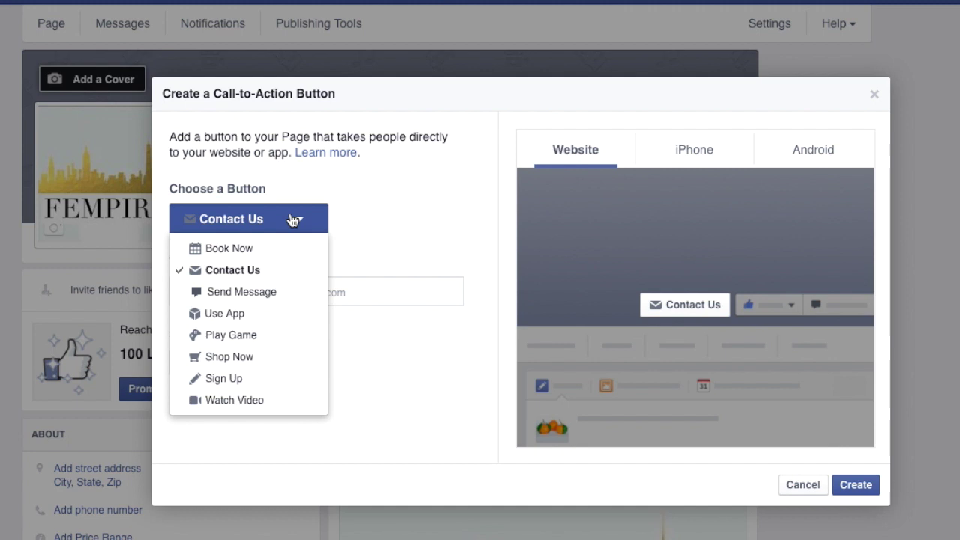
{"action": "left_click", "coordinate": [233, 361]}
{"action": "left_click", "coordinate": [314, 296]}
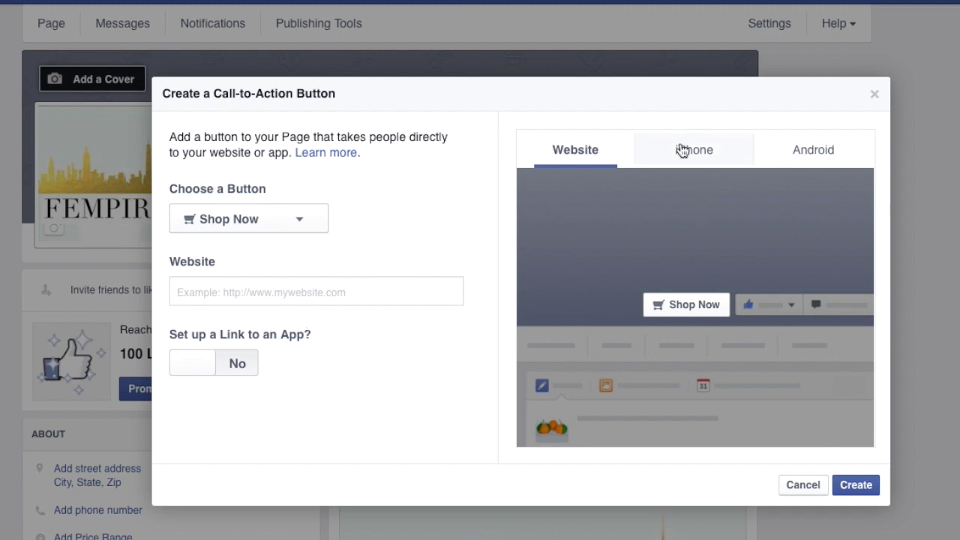
{"action": "left_click", "coordinate": [709, 159]}
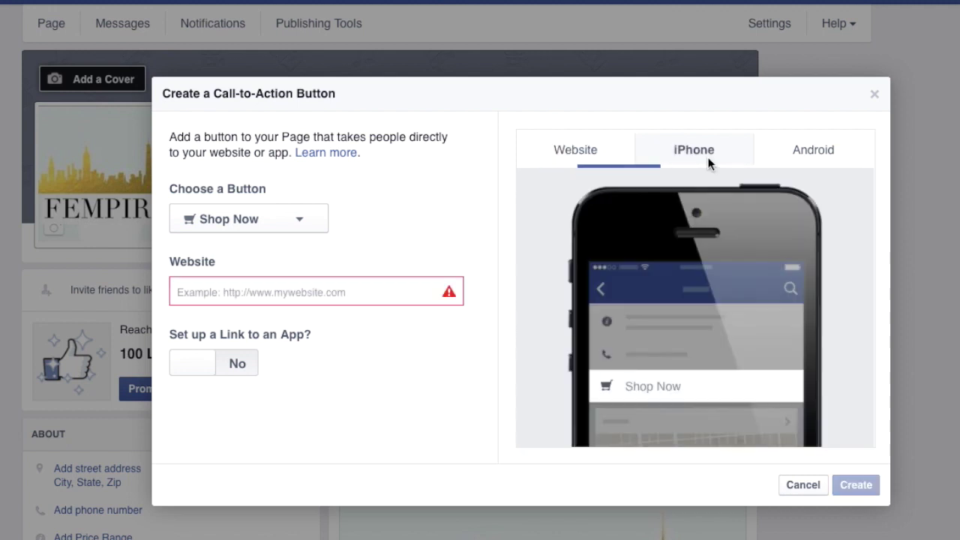
{"action": "left_click", "coordinate": [804, 152]}
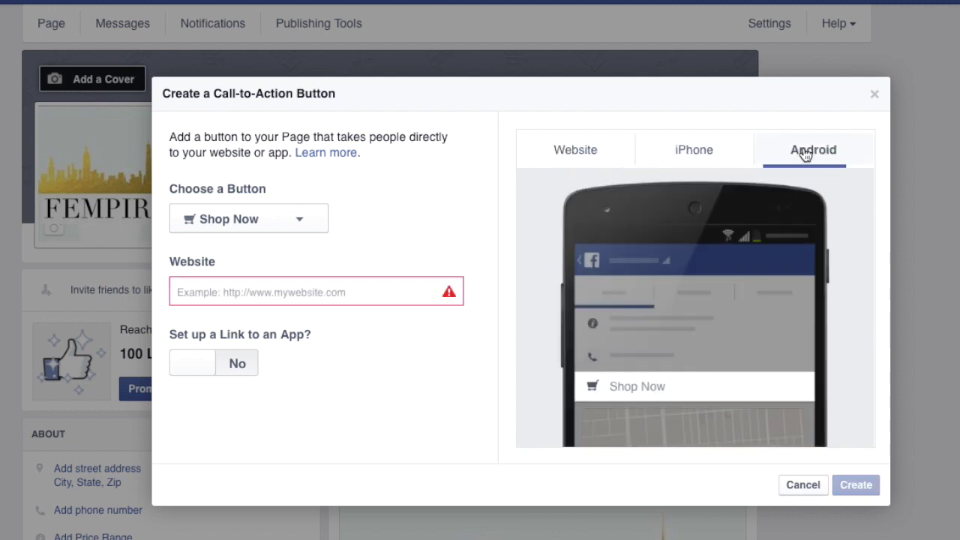
{"action": "left_click", "coordinate": [711, 151]}
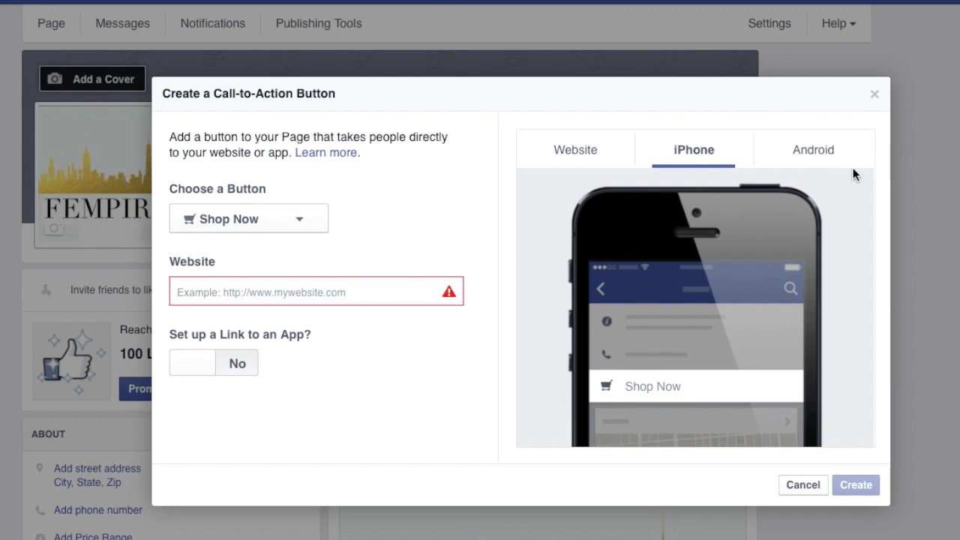
{"action": "left_click", "coordinate": [587, 161]}
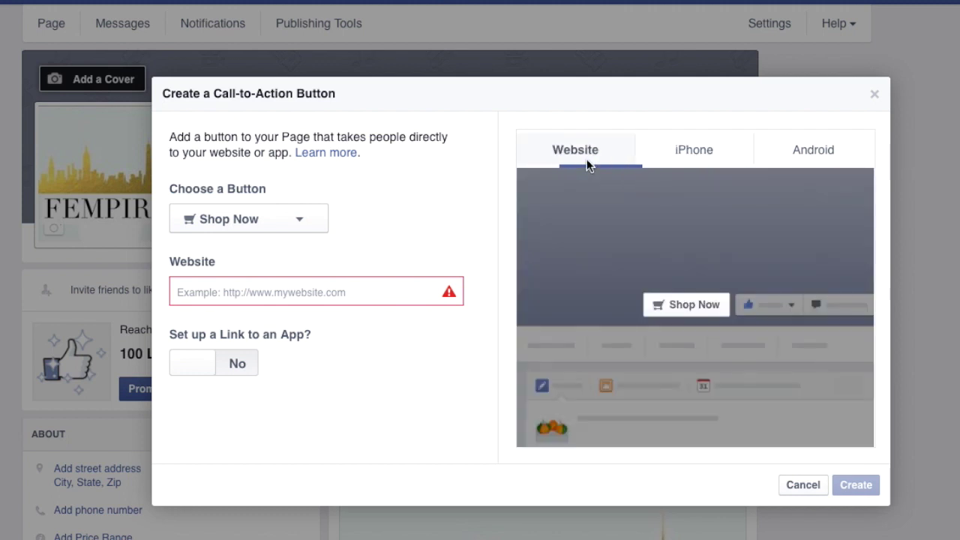
{"action": "left_click", "coordinate": [678, 143]}
{"action": "left_click", "coordinate": [797, 154]}
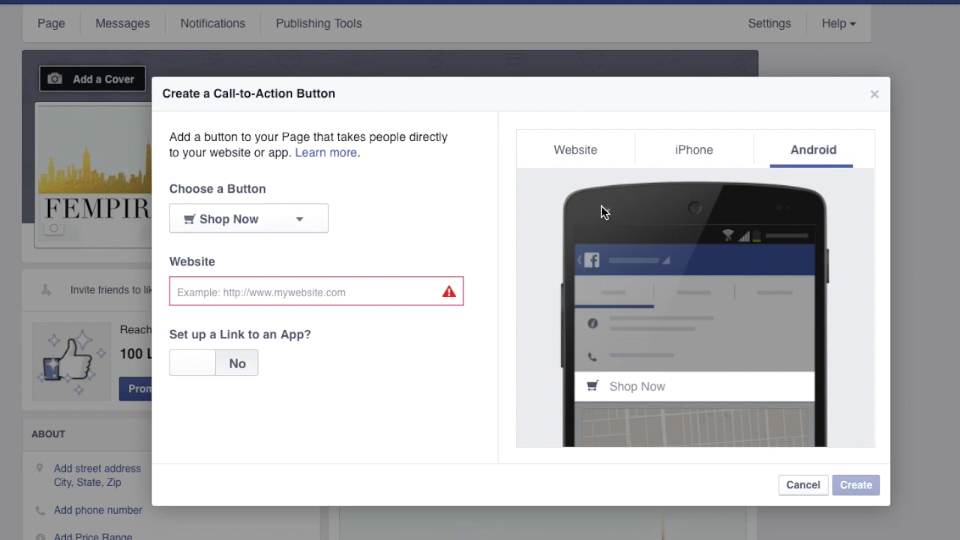
{"action": "left_click", "coordinate": [700, 144]}
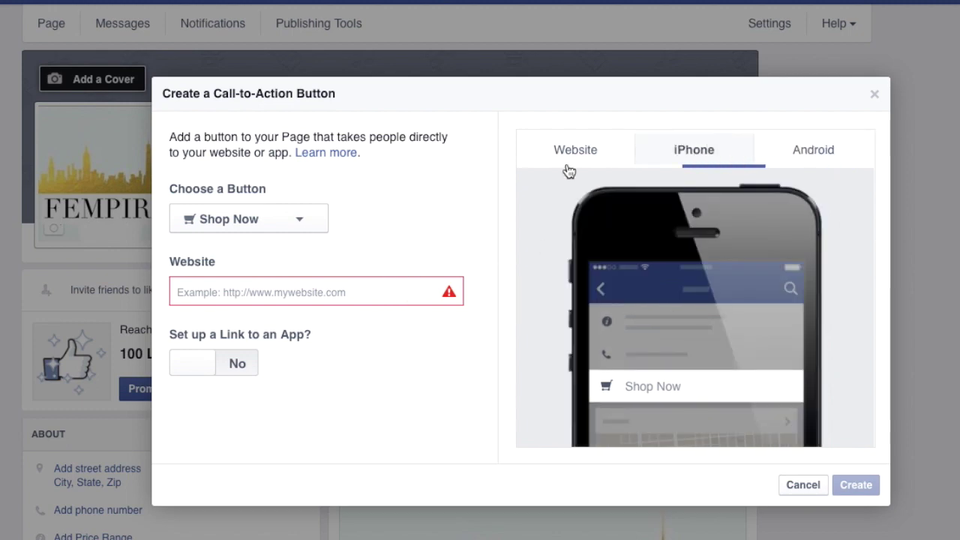
{"action": "left_click", "coordinate": [285, 220]}
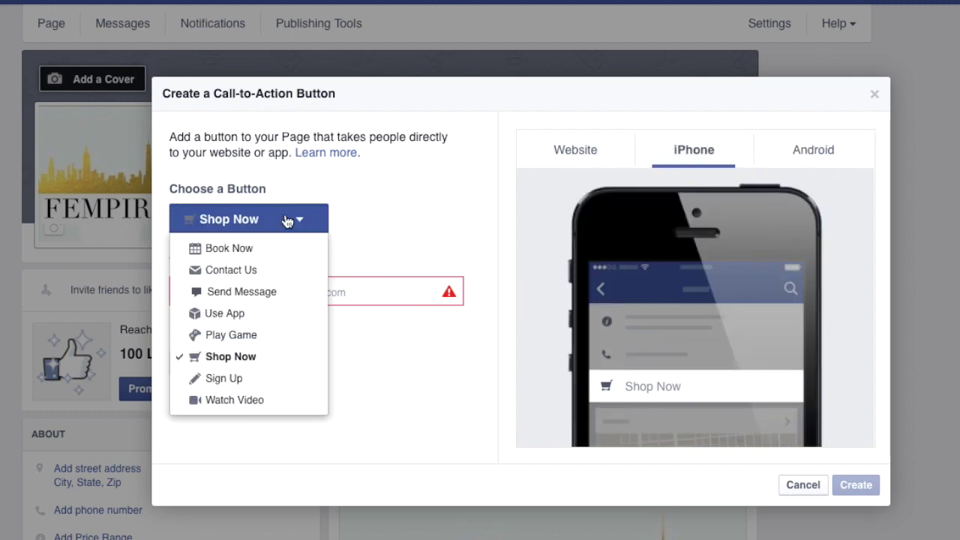
{"action": "left_click", "coordinate": [261, 378]}
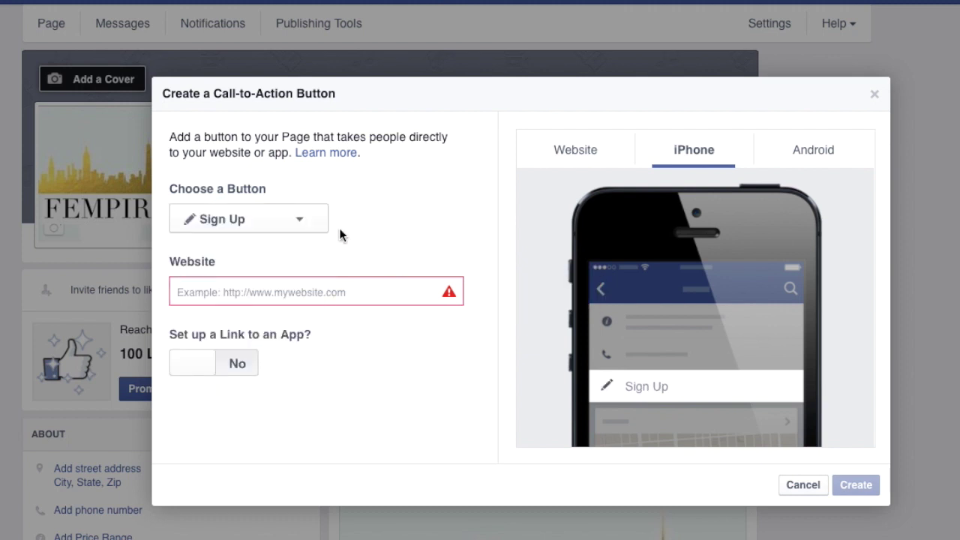
{"action": "left_click", "coordinate": [289, 226]}
{"action": "left_click", "coordinate": [503, 388]}
{"action": "left_click", "coordinate": [803, 485]}
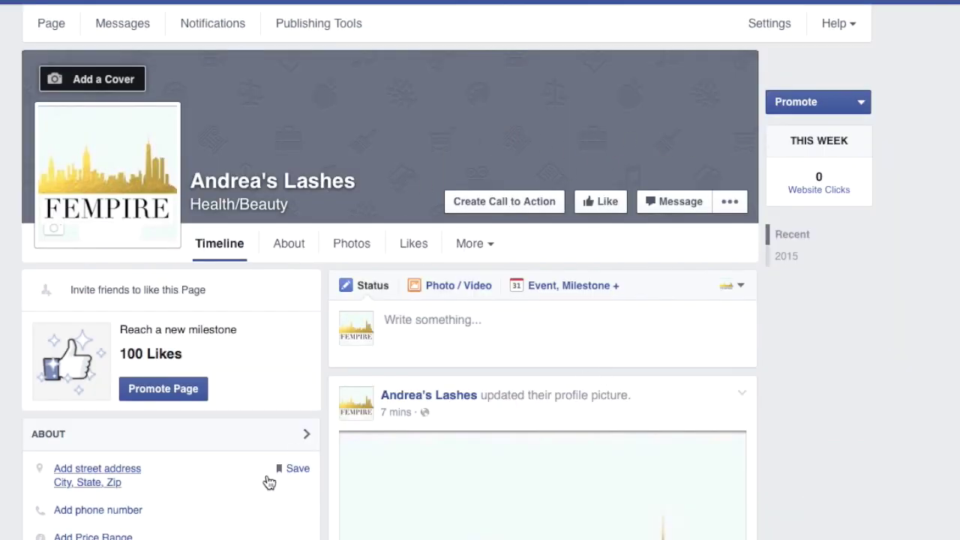
{"action": "scroll", "coordinate": [268, 481], "scroll_direction": "down", "scroll_amount": 6}
{"action": "scroll", "coordinate": [268, 481], "scroll_direction": "up", "scroll_amount": 5}
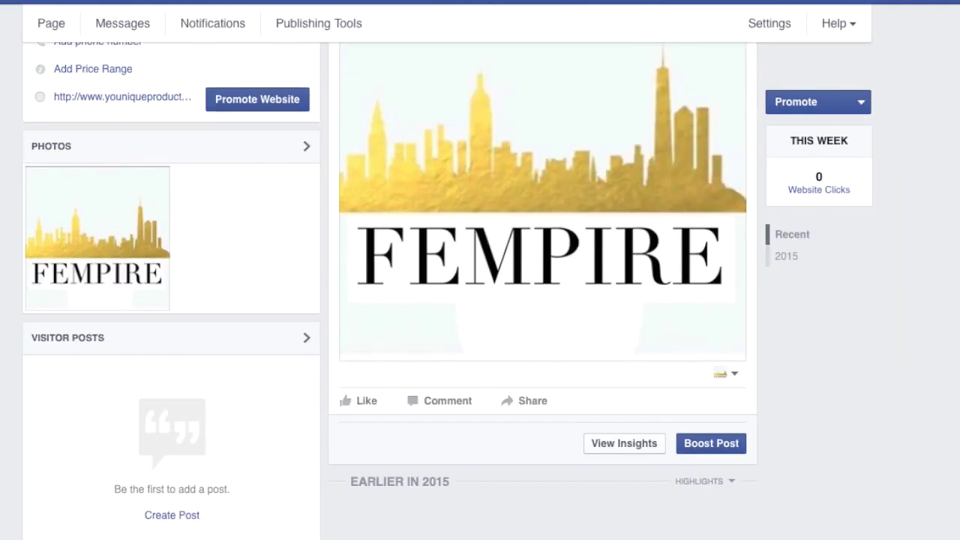
{"action": "scroll", "coordinate": [568, 328], "scroll_direction": "up", "scroll_amount": 2}
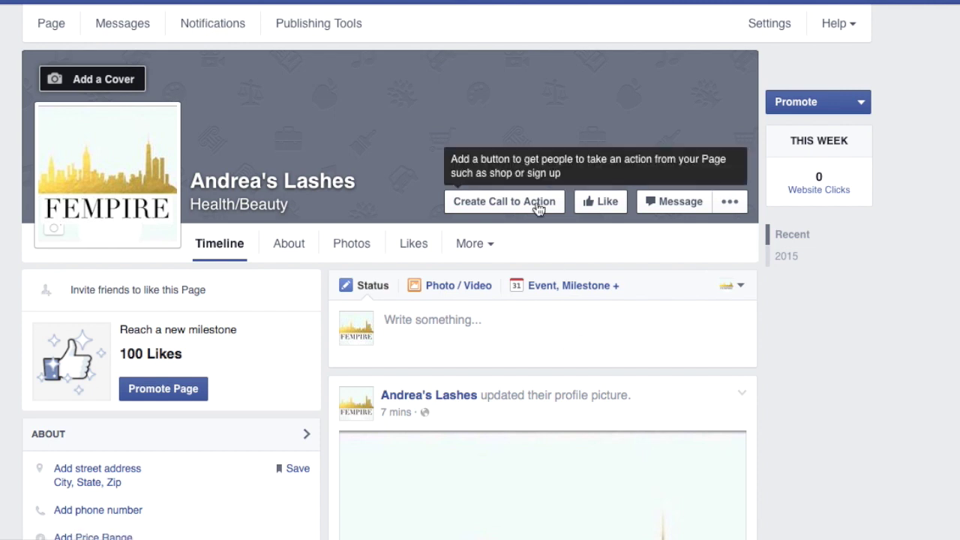
{"action": "left_click", "coordinate": [136, 27]}
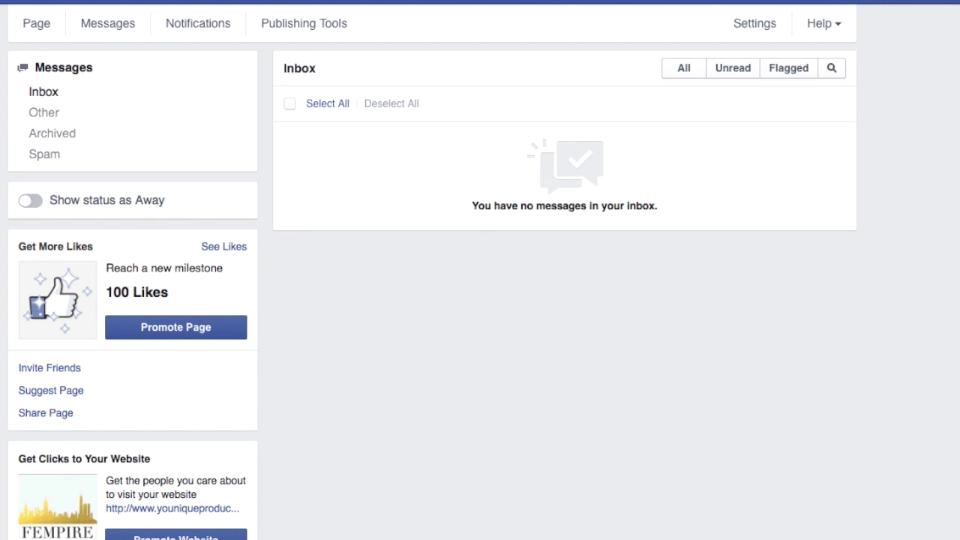
Check the Page's empty Notifications, then go to Publishing Tools
{"action": "left_click", "coordinate": [172, 30]}
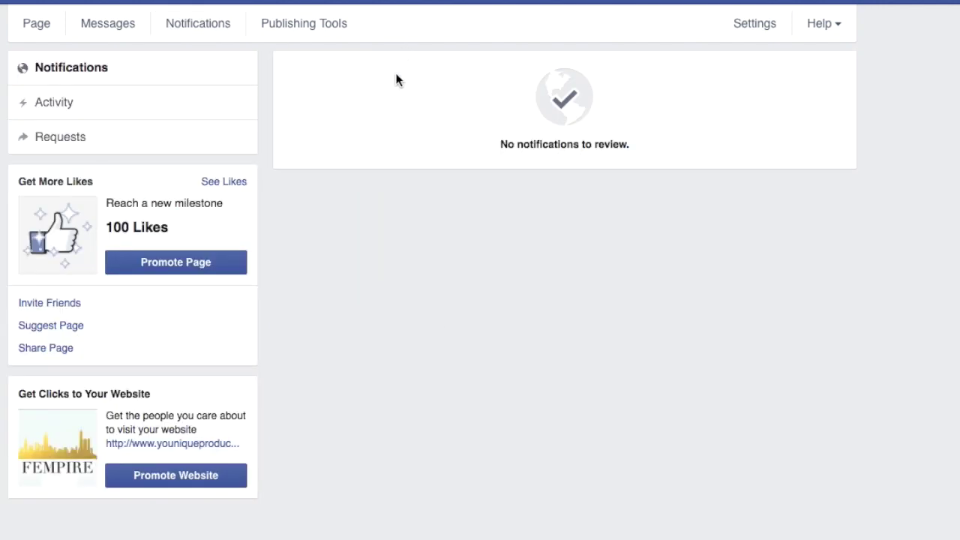
{"action": "left_click", "coordinate": [267, 20]}
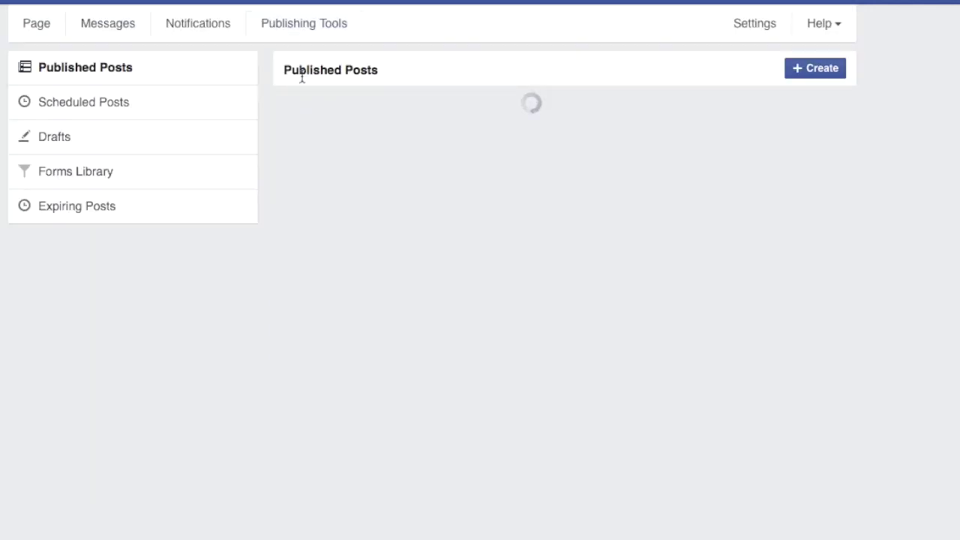
Discard an unused new Page post and switch to the Scheduled Posts list
{"action": "left_click", "coordinate": [823, 71]}
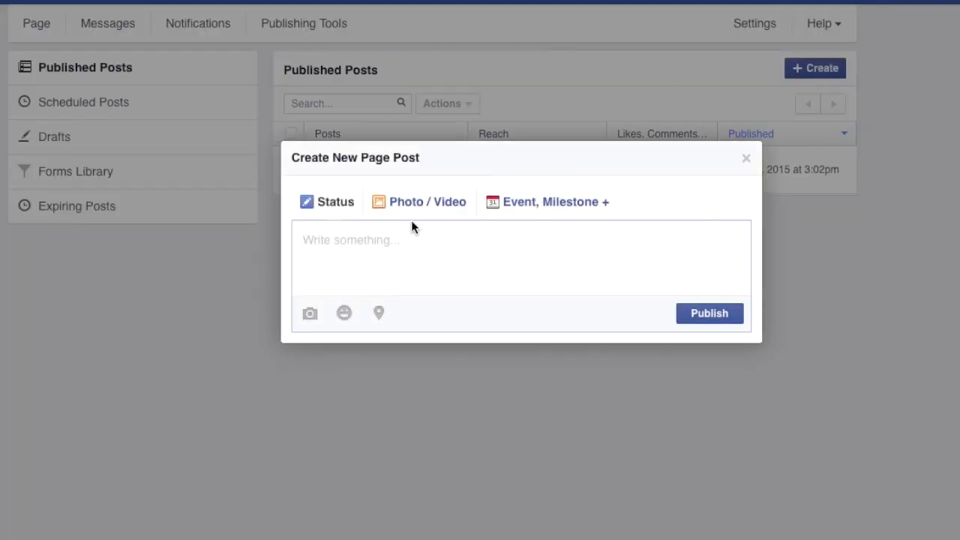
{"action": "left_click", "coordinate": [747, 158]}
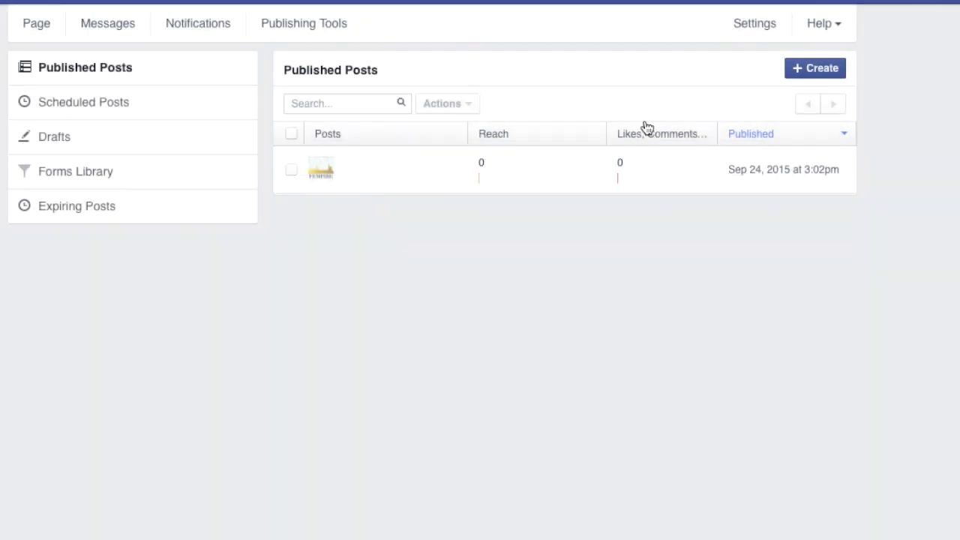
{"action": "left_click", "coordinate": [91, 100]}
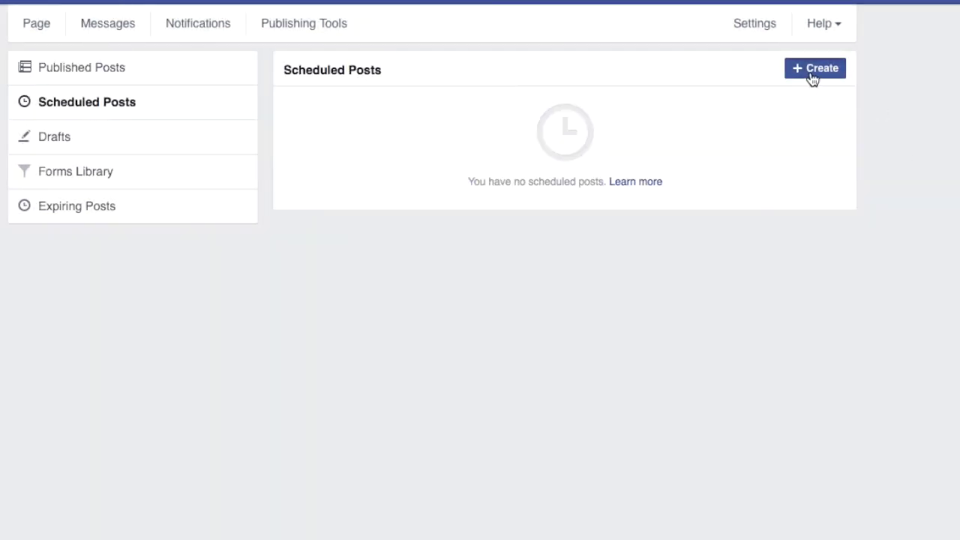
Begin scheduling a new post, then cancel the schedule and close the post unpublished
{"action": "left_click", "coordinate": [810, 75]}
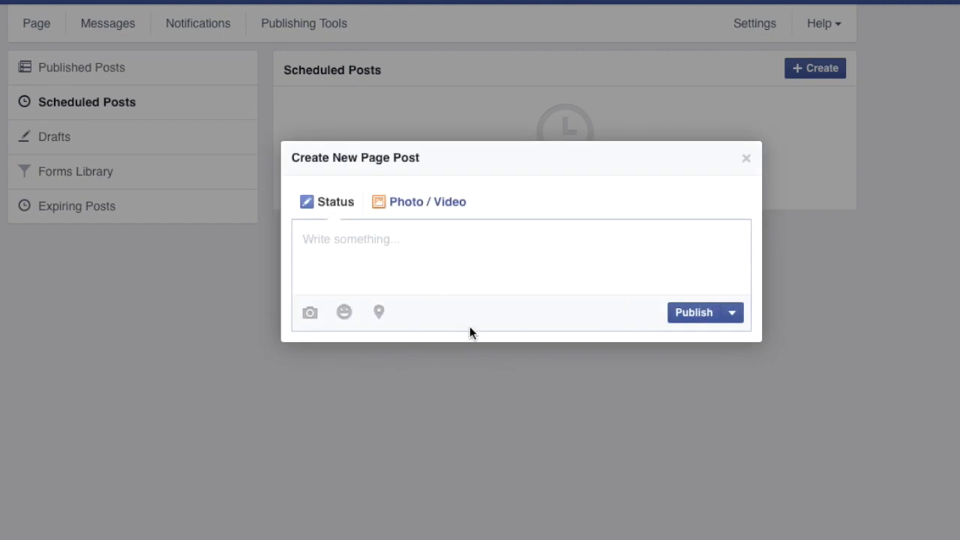
{"action": "left_click", "coordinate": [733, 315]}
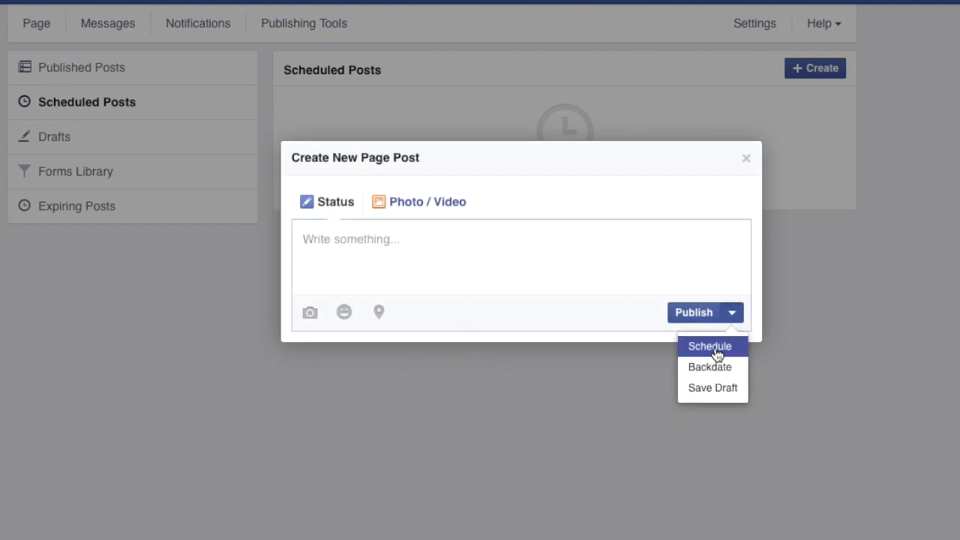
{"action": "left_click", "coordinate": [717, 347]}
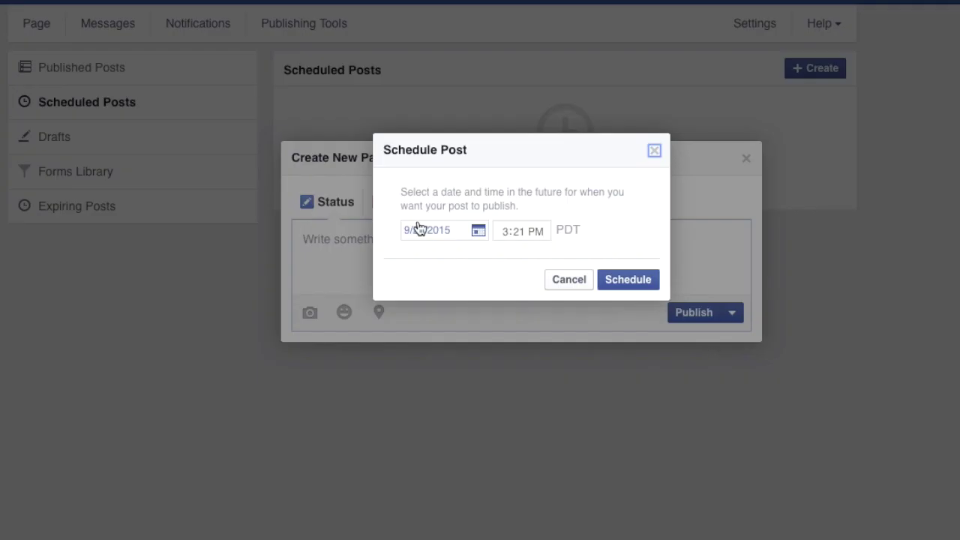
{"action": "left_click", "coordinate": [587, 284]}
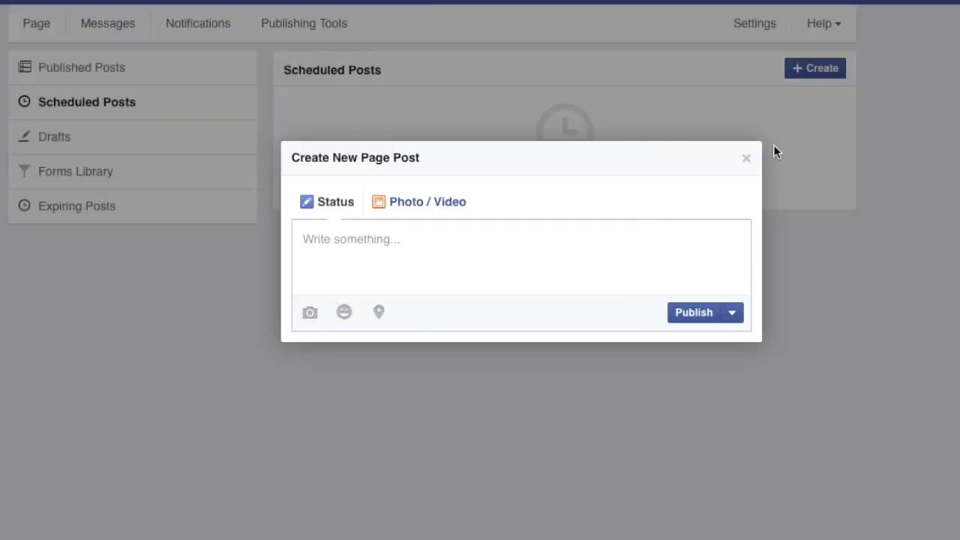
{"action": "left_click", "coordinate": [747, 158]}
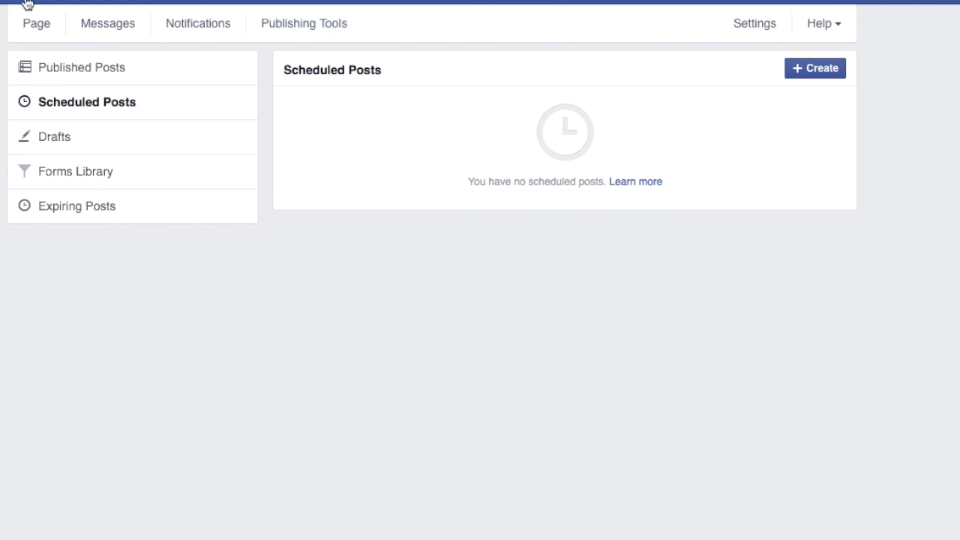
Go back to the Page timeline, close the Invite Your Friends prompt, and scroll through the timeline
{"action": "left_click", "coordinate": [33, 25]}
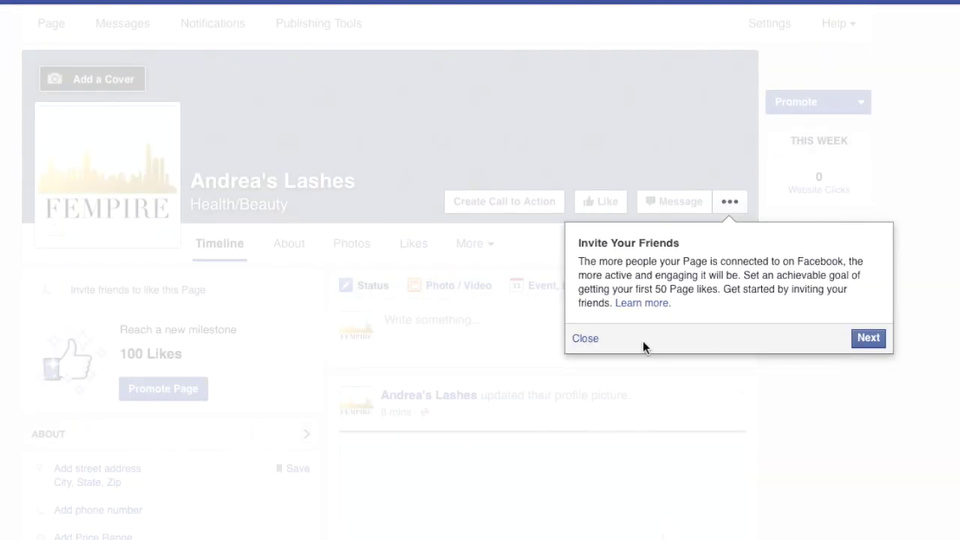
{"action": "left_click", "coordinate": [586, 339]}
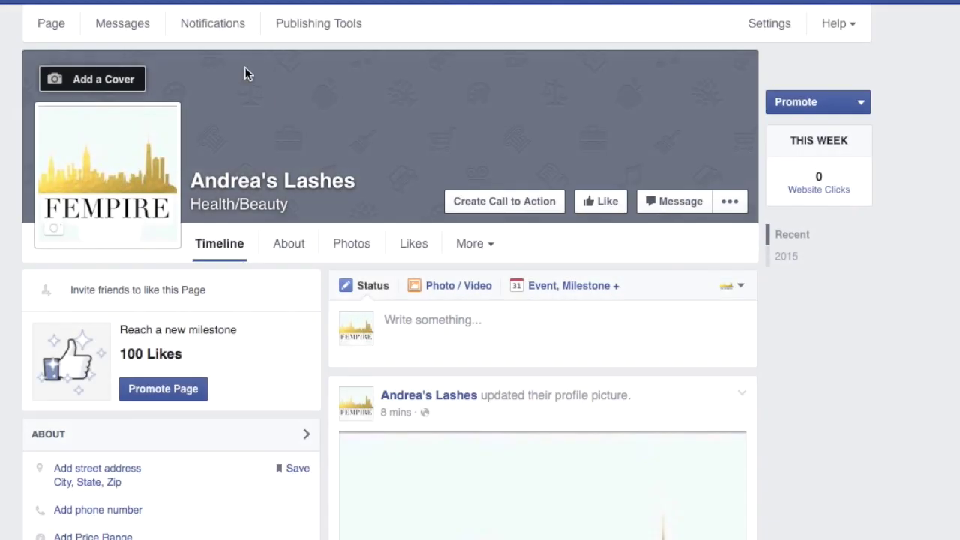
{"action": "scroll", "coordinate": [283, 174], "scroll_direction": "down", "scroll_amount": 7}
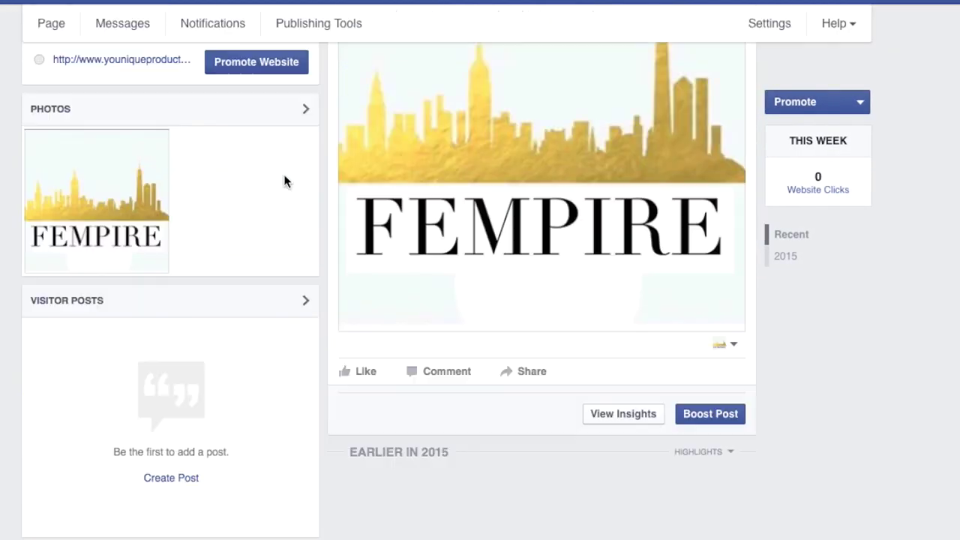
{"action": "scroll", "coordinate": [284, 174], "scroll_direction": "up", "scroll_amount": 5}
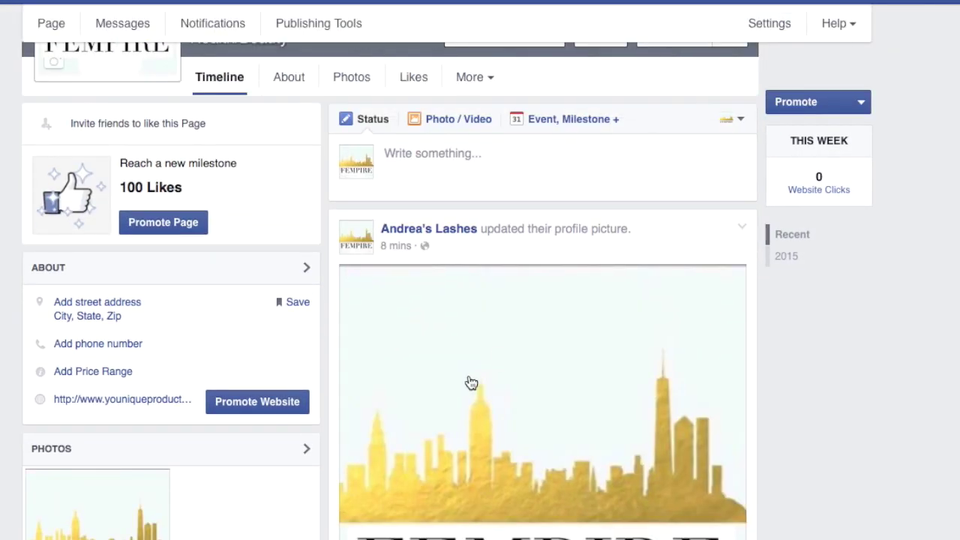
{"action": "scroll", "coordinate": [472, 382], "scroll_direction": "up", "scroll_amount": 3}
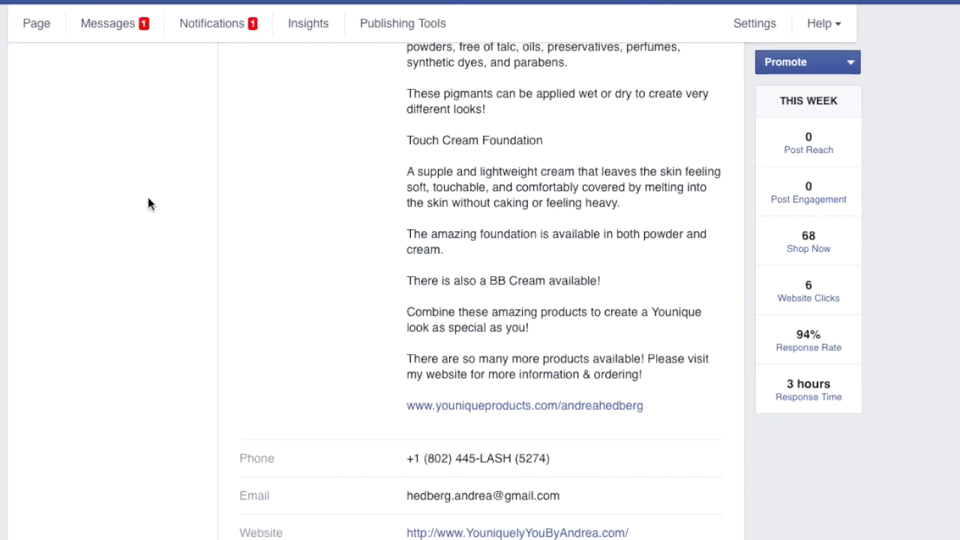
{"action": "scroll", "coordinate": [148, 203], "scroll_direction": "up", "scroll_amount": 5}
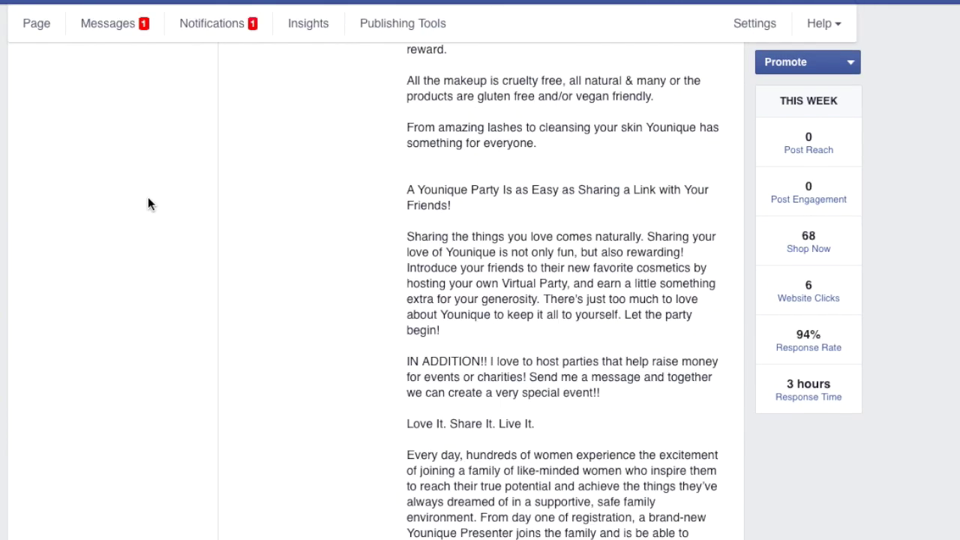
Review the Younique Page's short and long About descriptions, then go to Insights
{"action": "scroll", "coordinate": [147, 203], "scroll_direction": "up", "scroll_amount": 5}
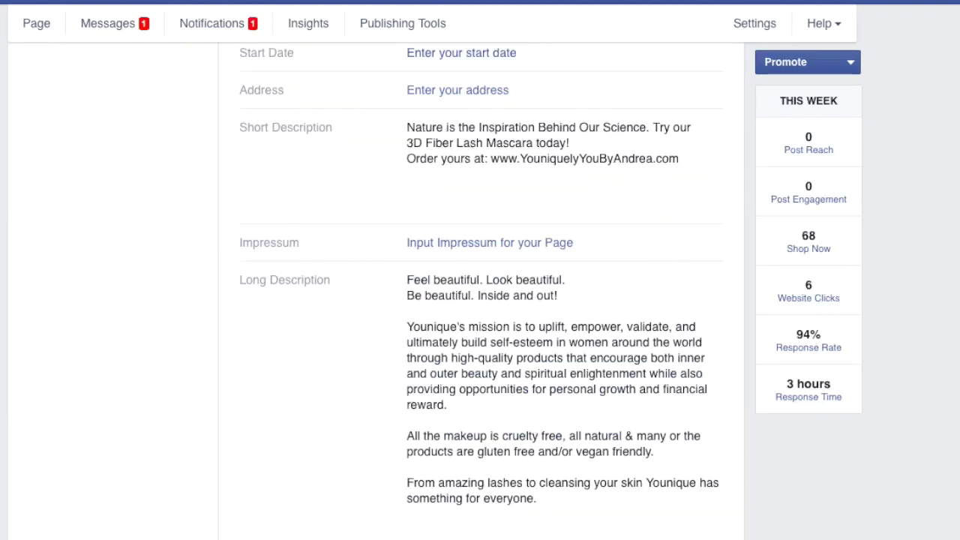
{"action": "left_click", "coordinate": [308, 30]}
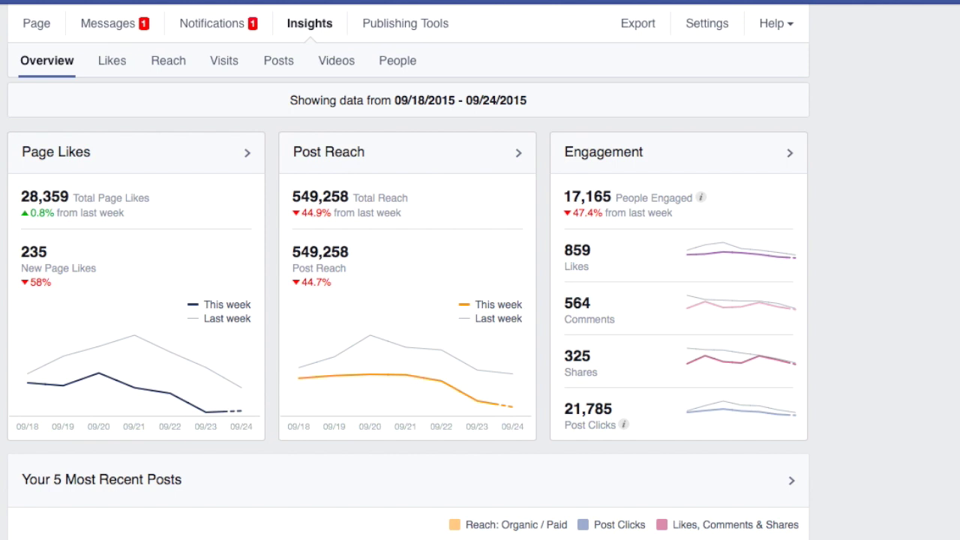
Browse the Insights Overview's Recent Posts and Pages to Watch, then switch to the Likes tab
{"action": "scroll", "coordinate": [138, 332], "scroll_direction": "down", "scroll_amount": 1}
{"action": "scroll", "coordinate": [138, 332], "scroll_direction": "up", "scroll_amount": 1}
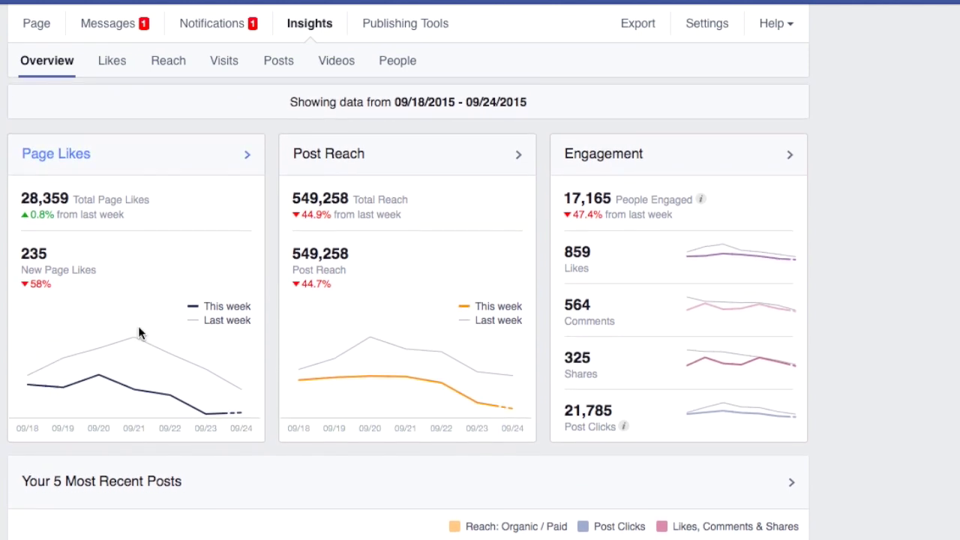
{"action": "scroll", "coordinate": [140, 391], "scroll_direction": "down", "scroll_amount": 5}
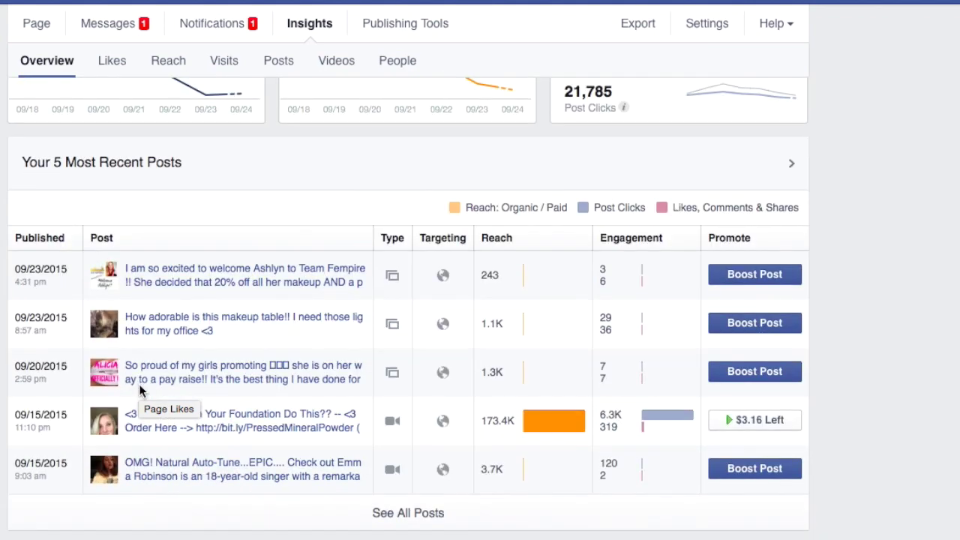
{"action": "scroll", "coordinate": [268, 472], "scroll_direction": "down", "scroll_amount": 3}
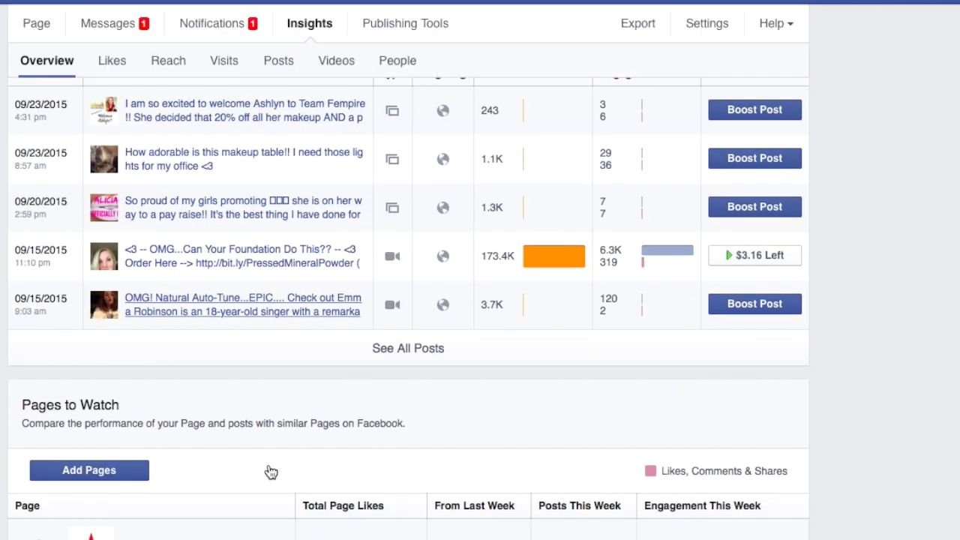
{"action": "scroll", "coordinate": [271, 472], "scroll_direction": "down", "scroll_amount": 3}
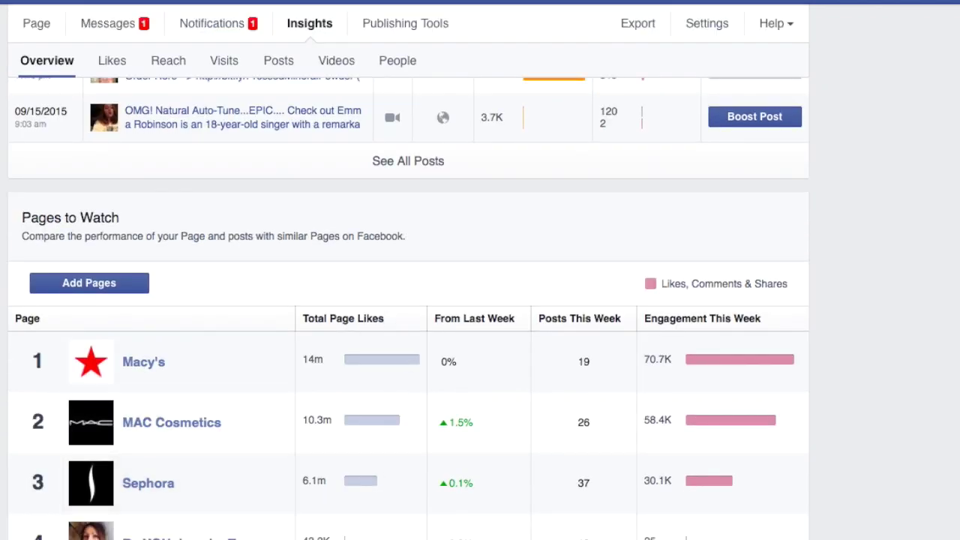
{"action": "scroll", "coordinate": [367, 183], "scroll_direction": "down", "scroll_amount": 1}
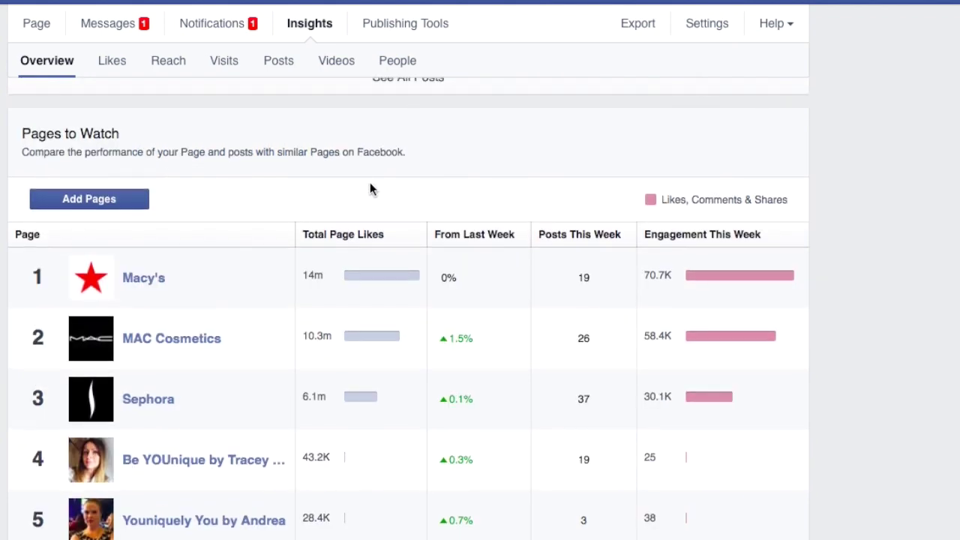
{"action": "scroll", "coordinate": [242, 450], "scroll_direction": "up", "scroll_amount": 10}
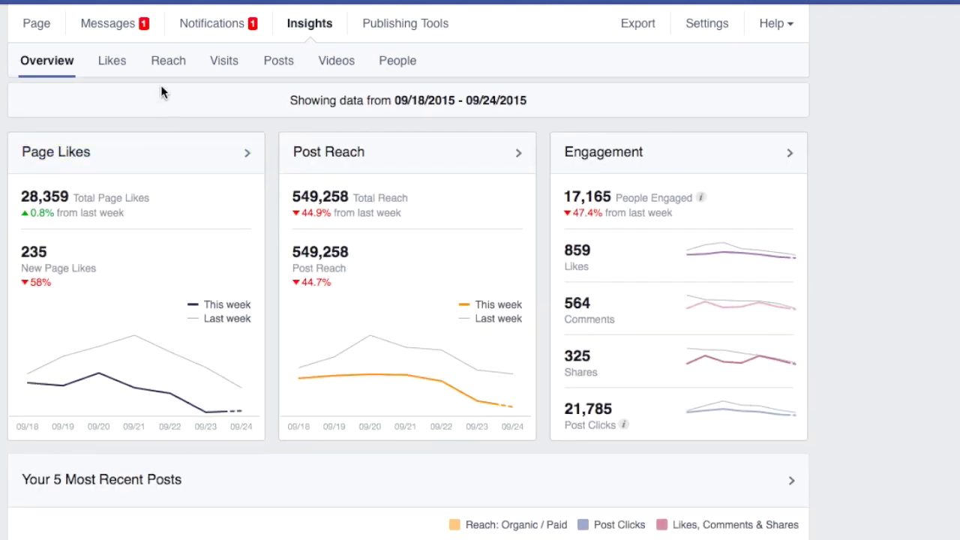
{"action": "left_click", "coordinate": [118, 63]}
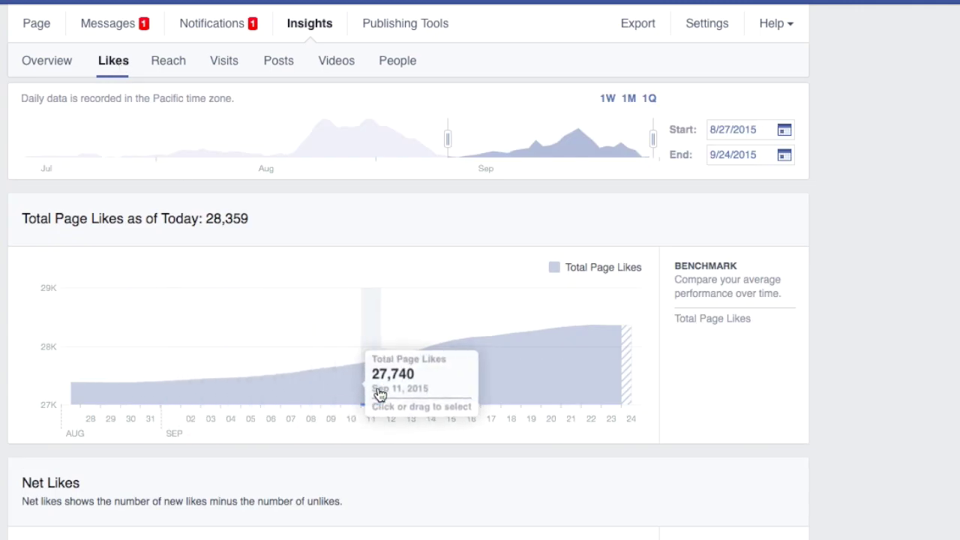
Review the Total Page Likes (28,359) and Net Likes charts, then switch to the Posts tab
{"action": "scroll", "coordinate": [614, 371], "scroll_direction": "down", "scroll_amount": 3}
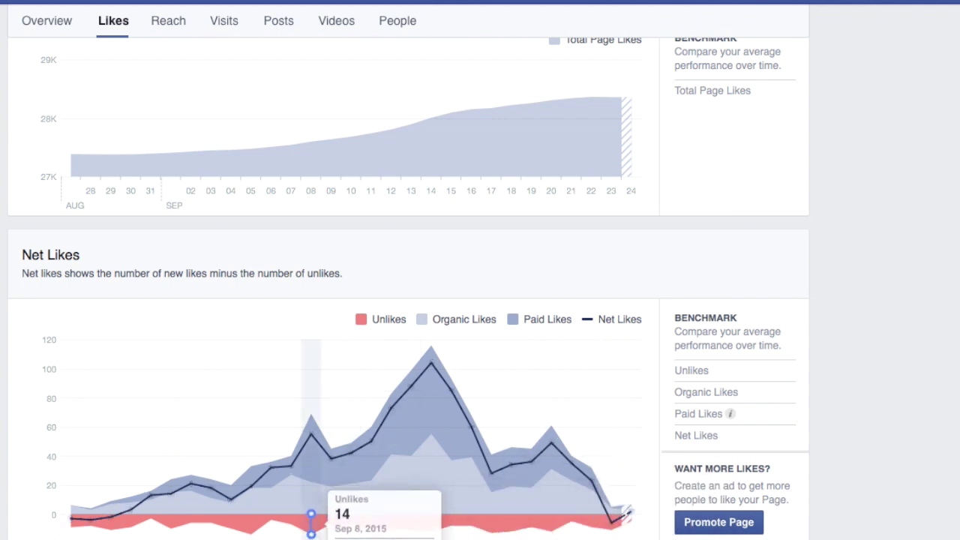
{"action": "scroll", "coordinate": [408, 289], "scroll_direction": "down", "scroll_amount": 3}
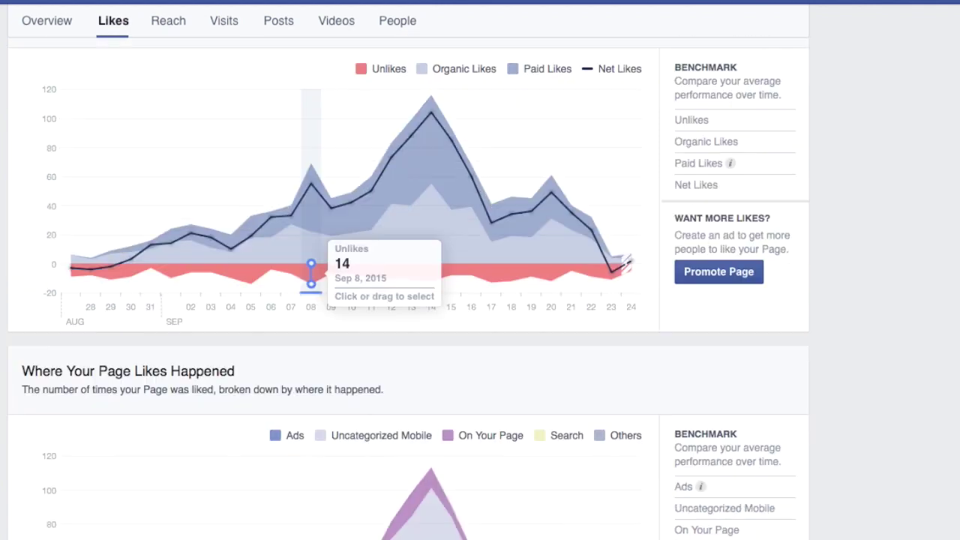
{"action": "scroll", "coordinate": [535, 369], "scroll_direction": "down", "scroll_amount": 1}
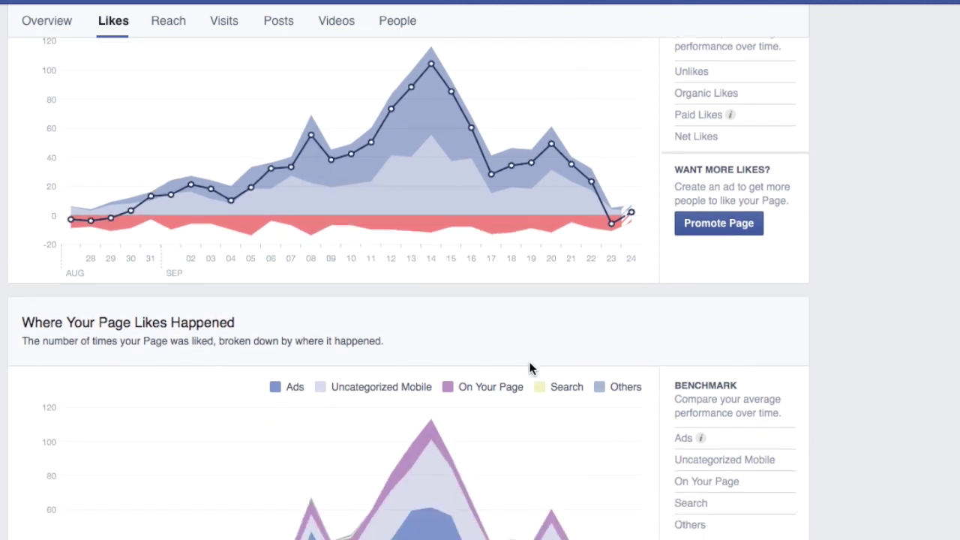
{"action": "scroll", "coordinate": [529, 368], "scroll_direction": "up", "scroll_amount": 7}
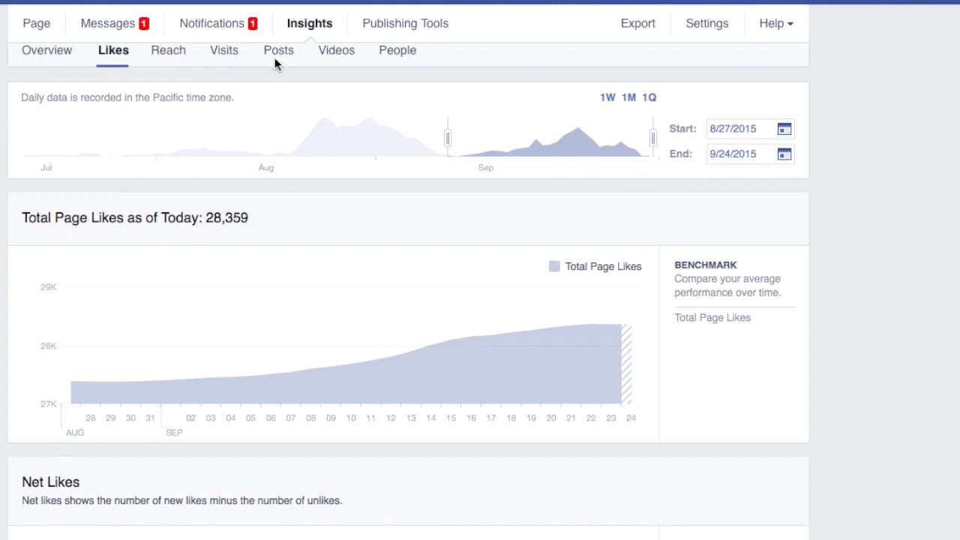
{"action": "left_click", "coordinate": [277, 63]}
Examine the When Your Fans Are Online chart (peak 14,226 around 2:00pm), then return to the Page
{"action": "mouse_move", "coordinate": [136, 384]}
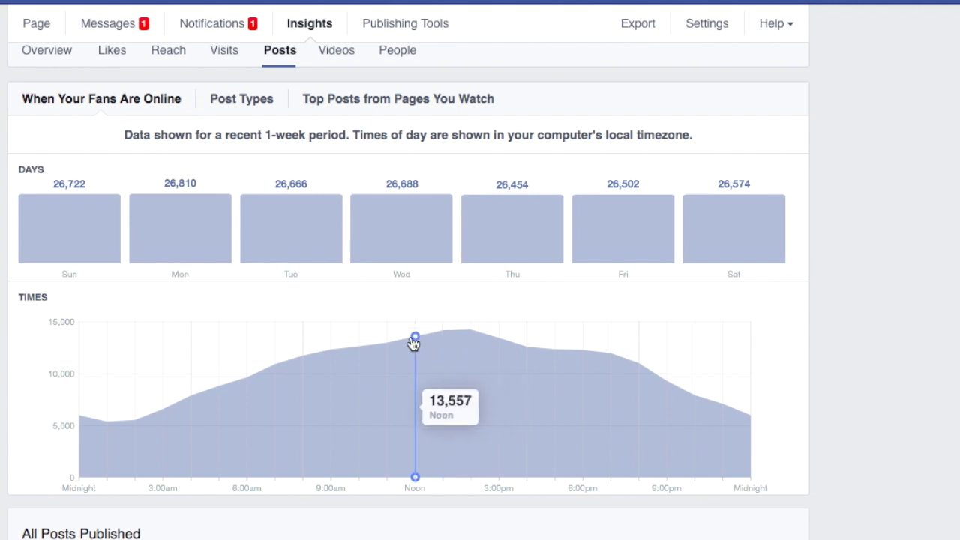
{"action": "left_click", "coordinate": [34, 27]}
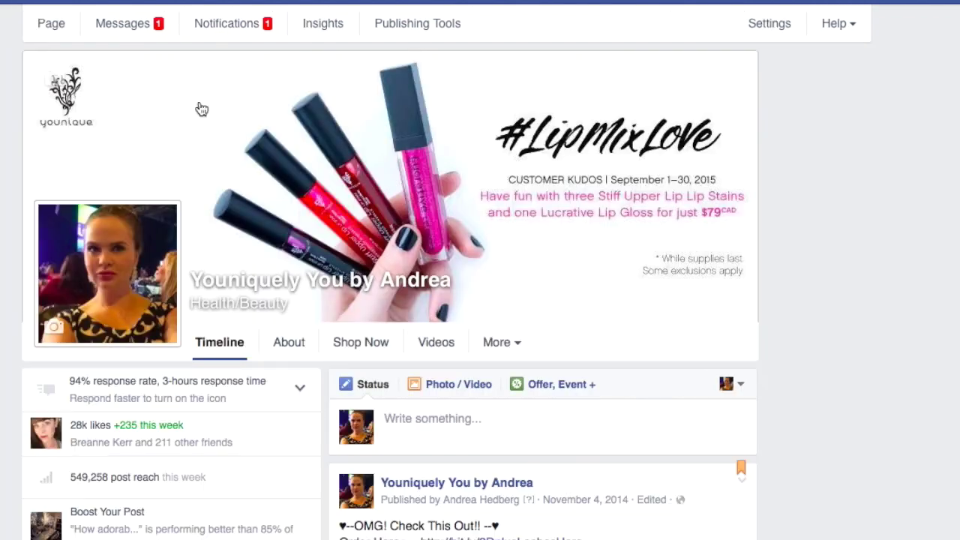
Scroll down the Younique timeline to the lash video post and its comments
{"action": "scroll", "coordinate": [163, 491], "scroll_direction": "down", "scroll_amount": 5}
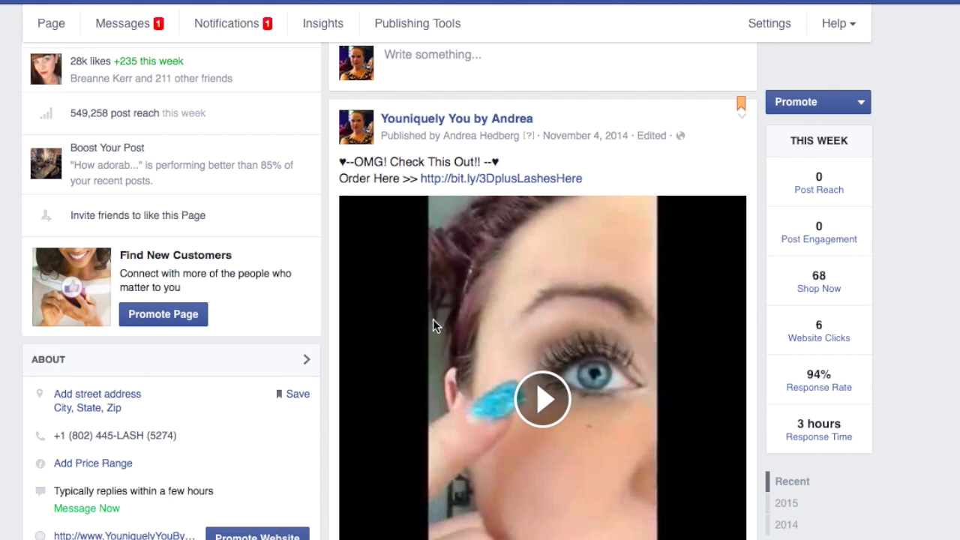
{"action": "scroll", "coordinate": [359, 361], "scroll_direction": "down", "scroll_amount": 6}
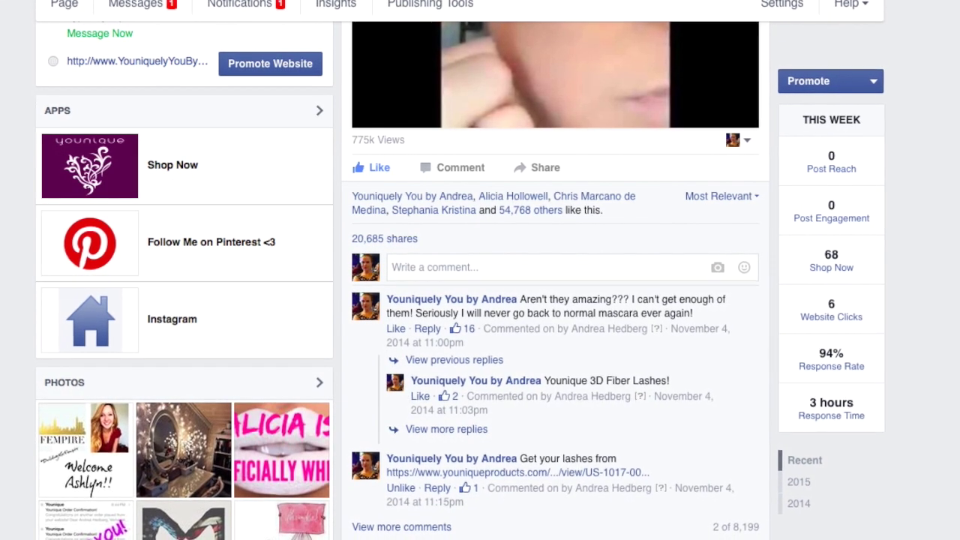